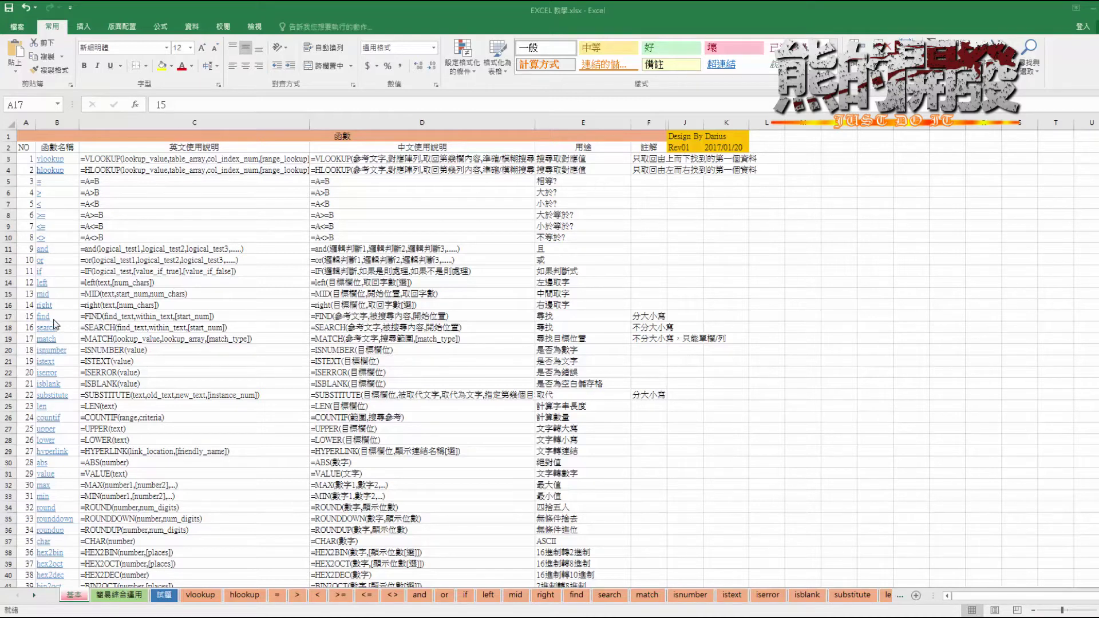
Follow the row 17 'find' hyperlink on the 基本 sheet to reach the find worksheet.
left_click(50, 319)
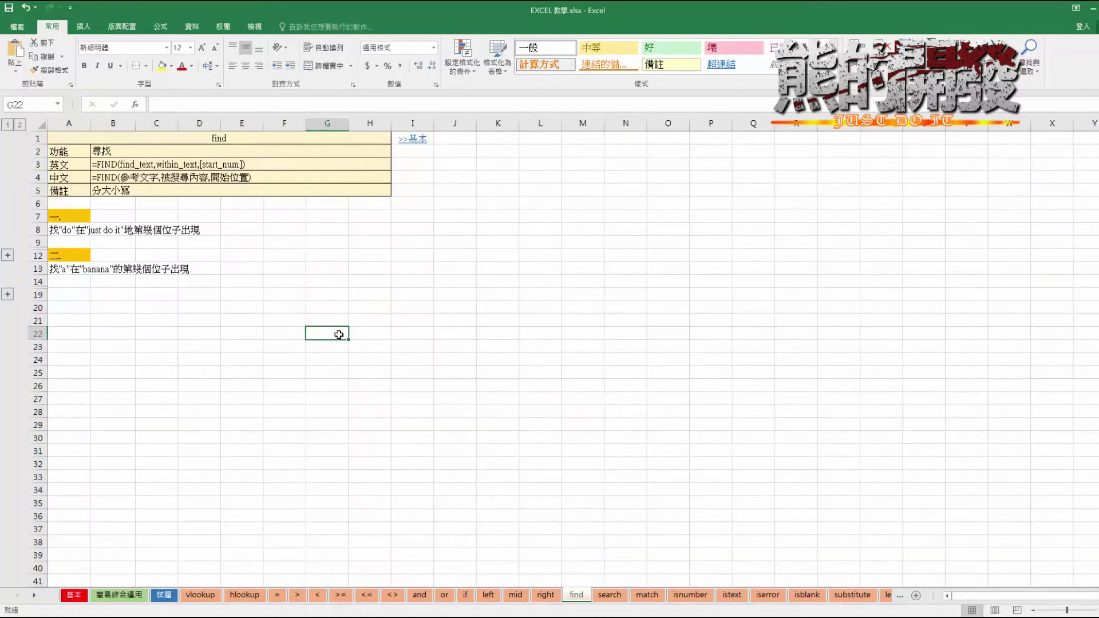
left_click(259, 320)
left_click(249, 231)
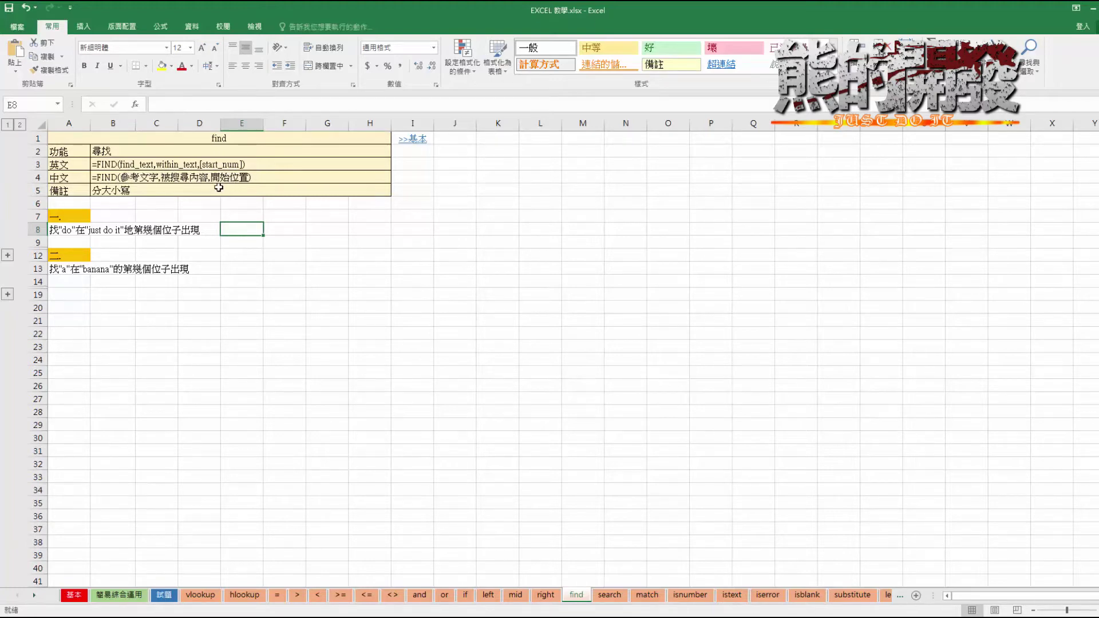
left_click(293, 294)
left_click(248, 229)
type("=")
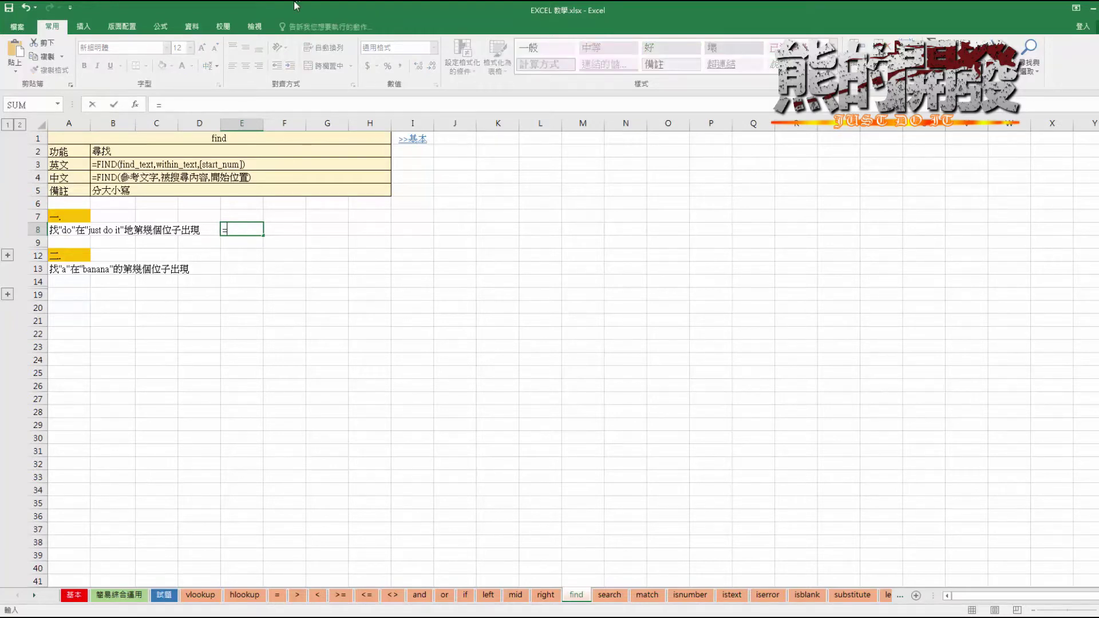
type("find")
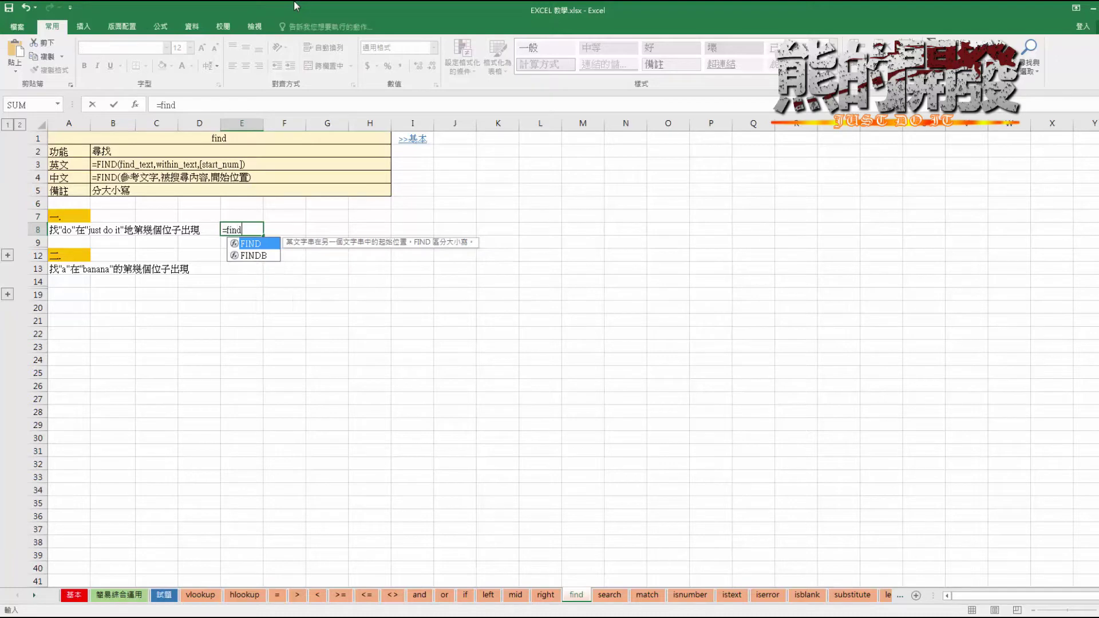
type("(\"")
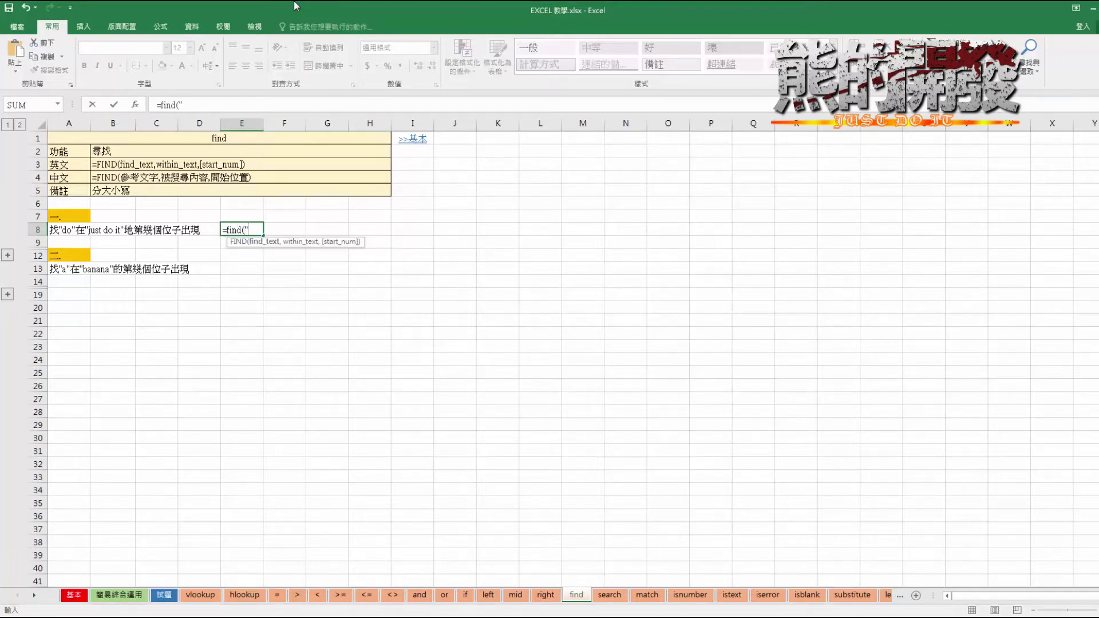
type("do\"")
type(",")
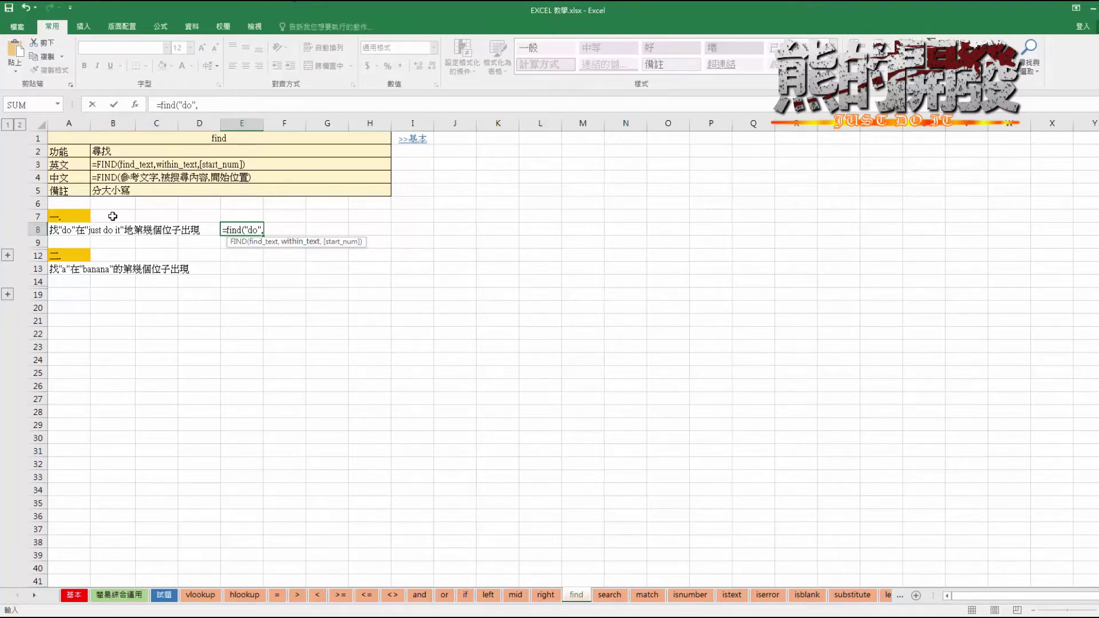
Complete =find("do",D9) in E8, which shows #VALUE! while D9 is still empty.
left_click(192, 245)
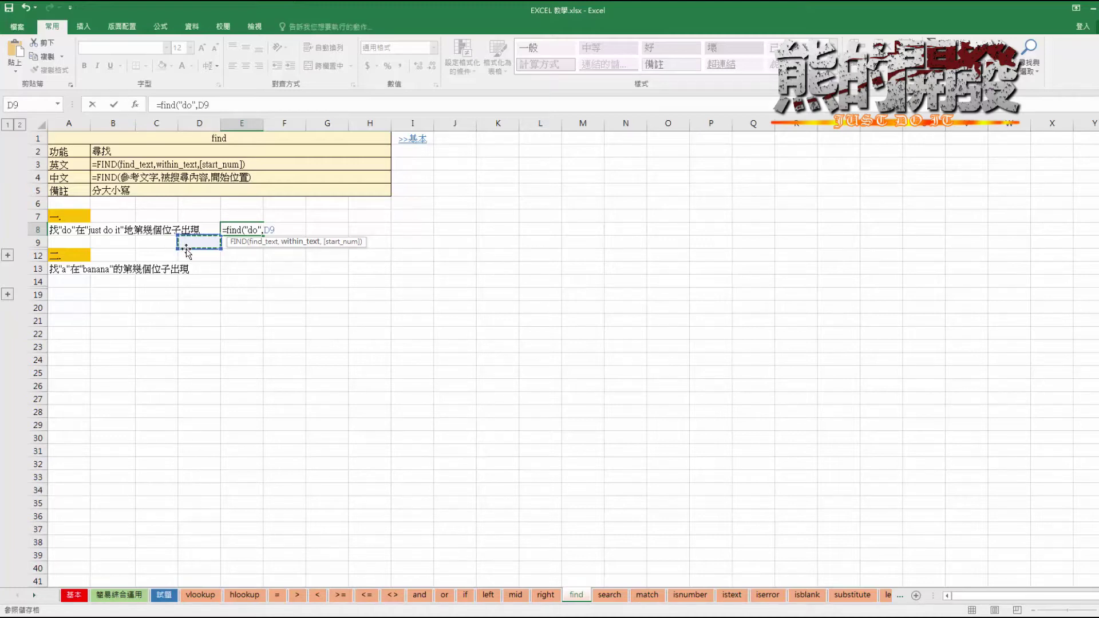
type(",")
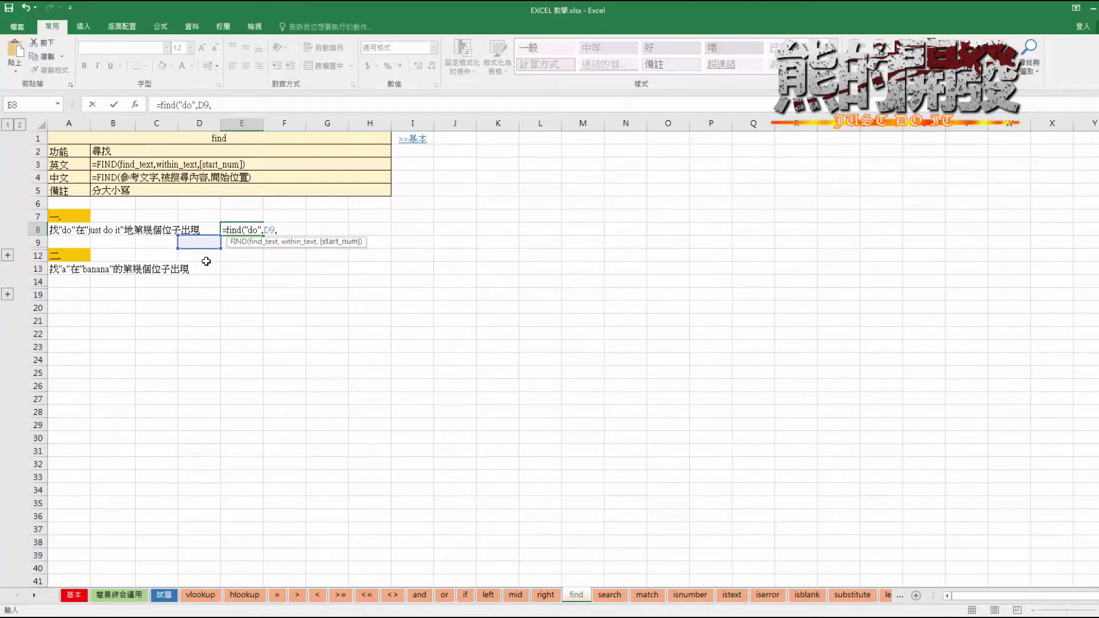
key("BackSpace")
key("Return")
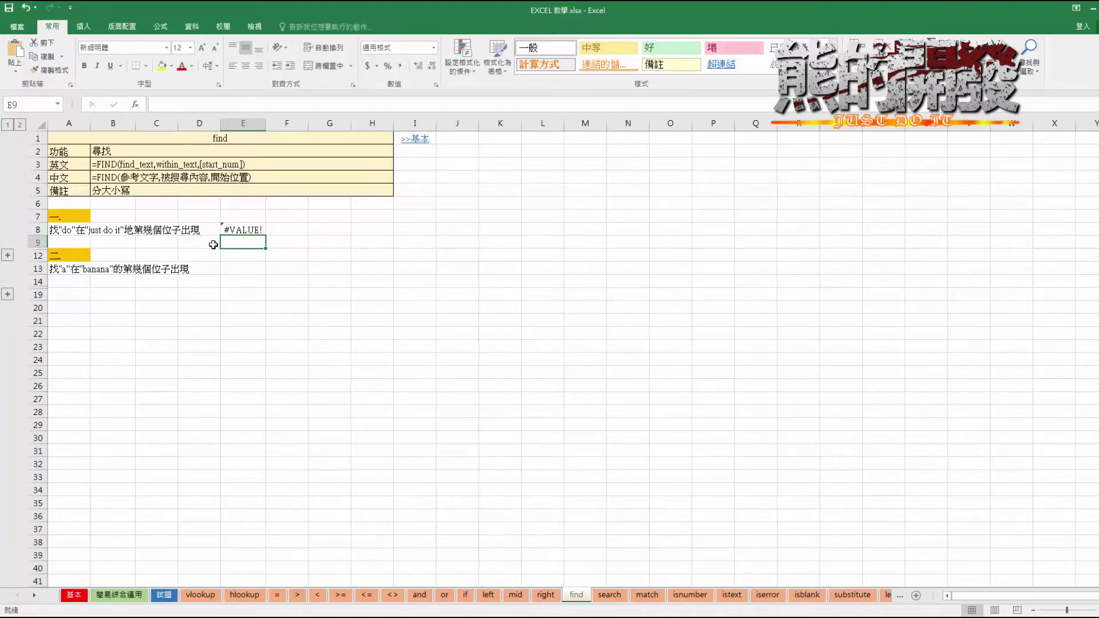
left_click(215, 244)
left_click(95, 229)
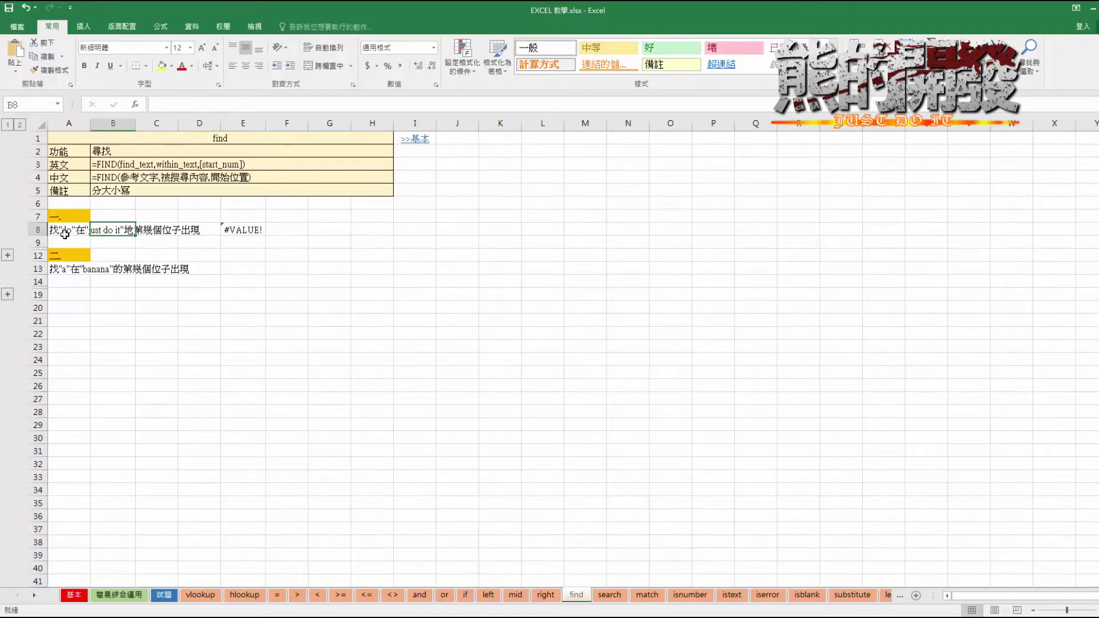
Copy the phrase 'just do it' from A8's description into D9, so E8 returns 6.
left_click(64, 232)
left_click_drag(196, 104, 225, 105)
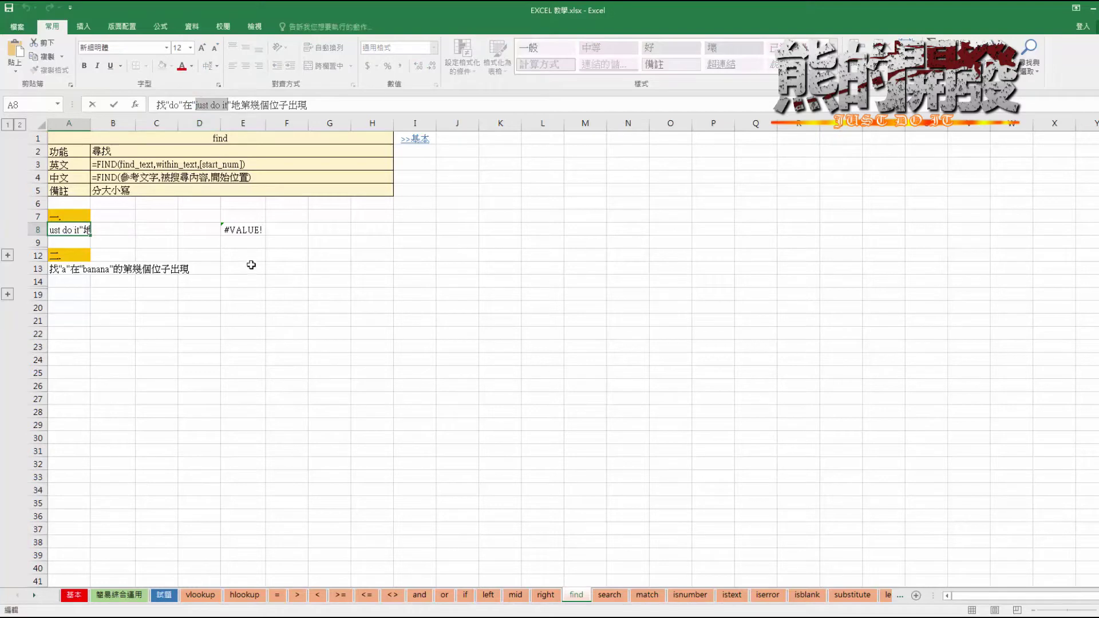
left_click(204, 245)
double_click(204, 245)
key("ctrl+v")
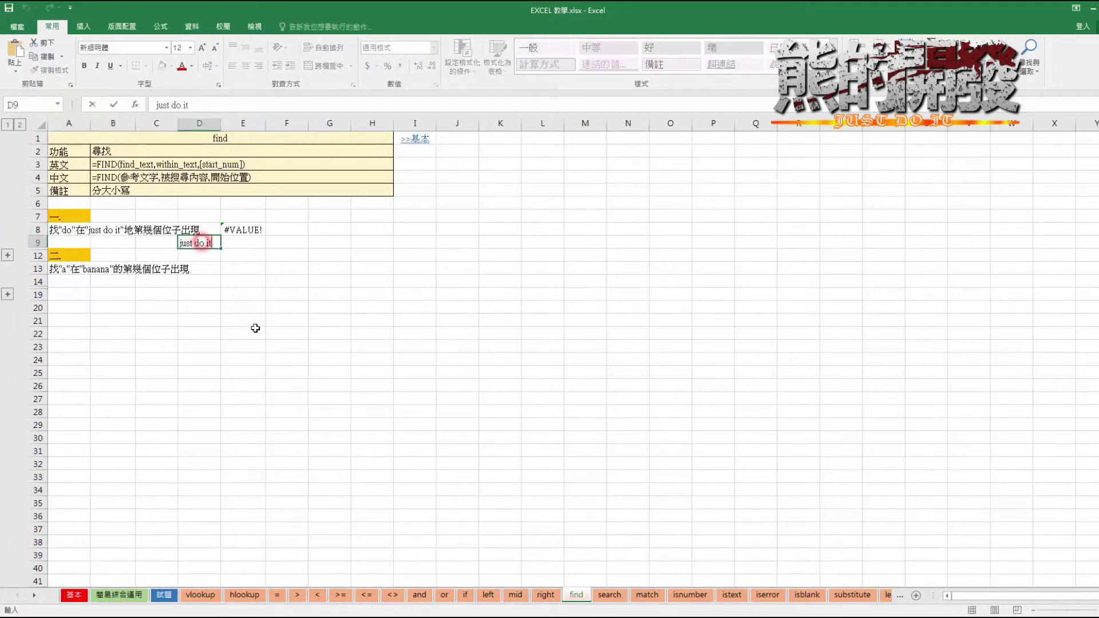
left_click(243, 333)
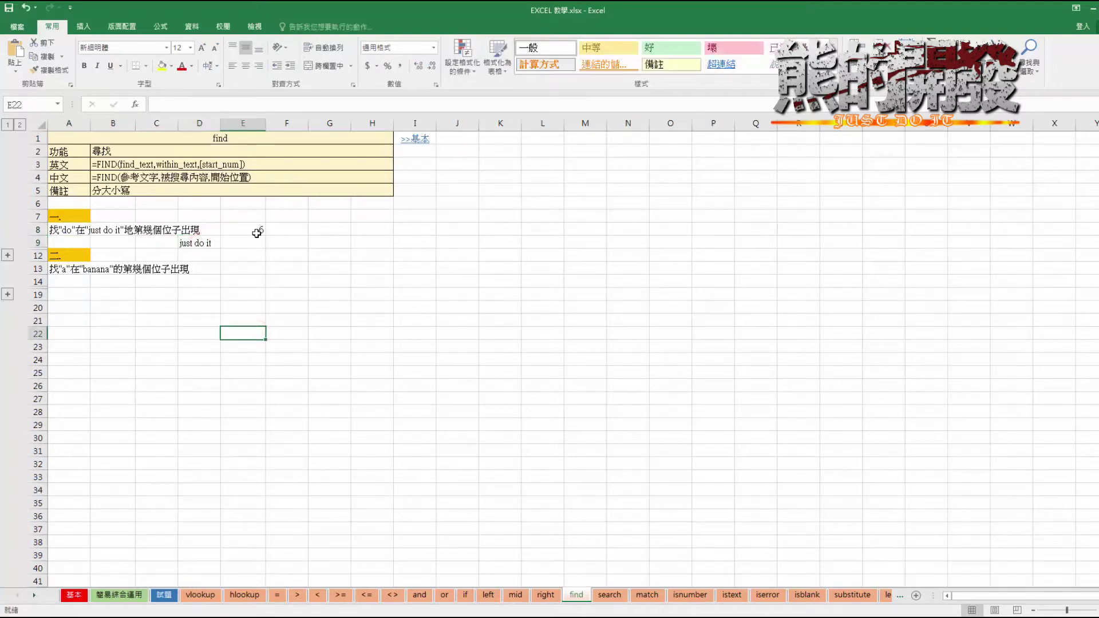
double_click(190, 244)
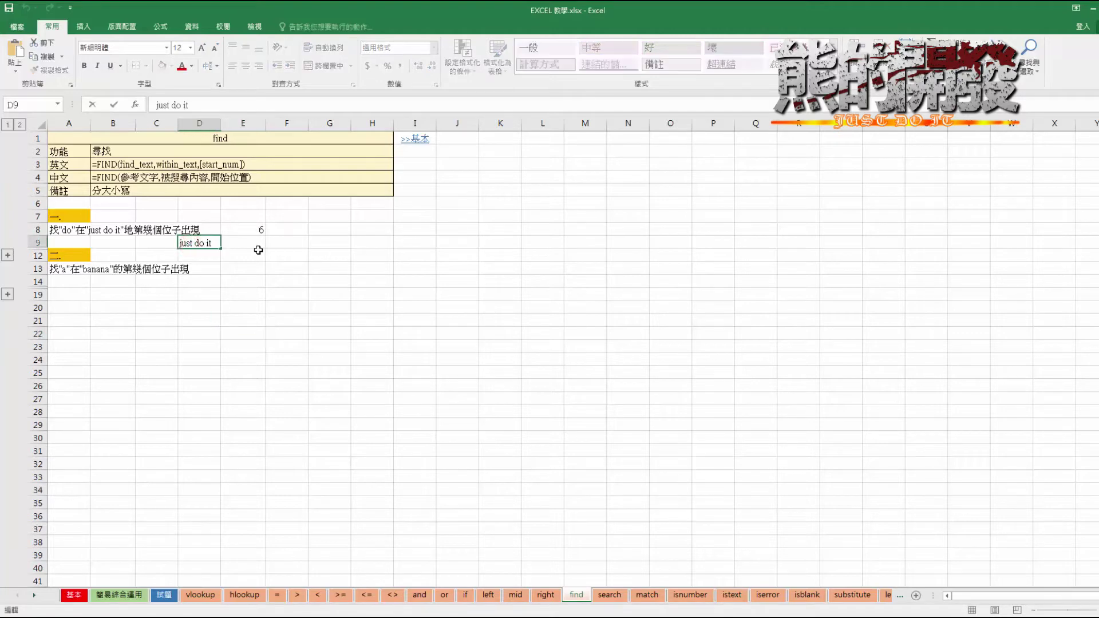
key("Home")
key("Escape")
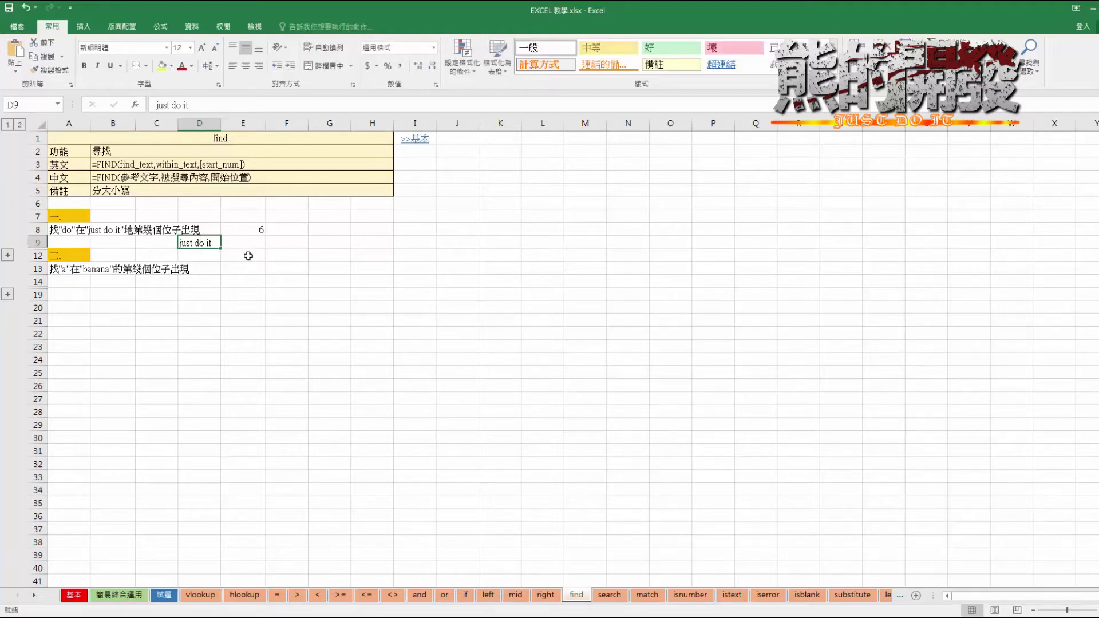
left_click(250, 244)
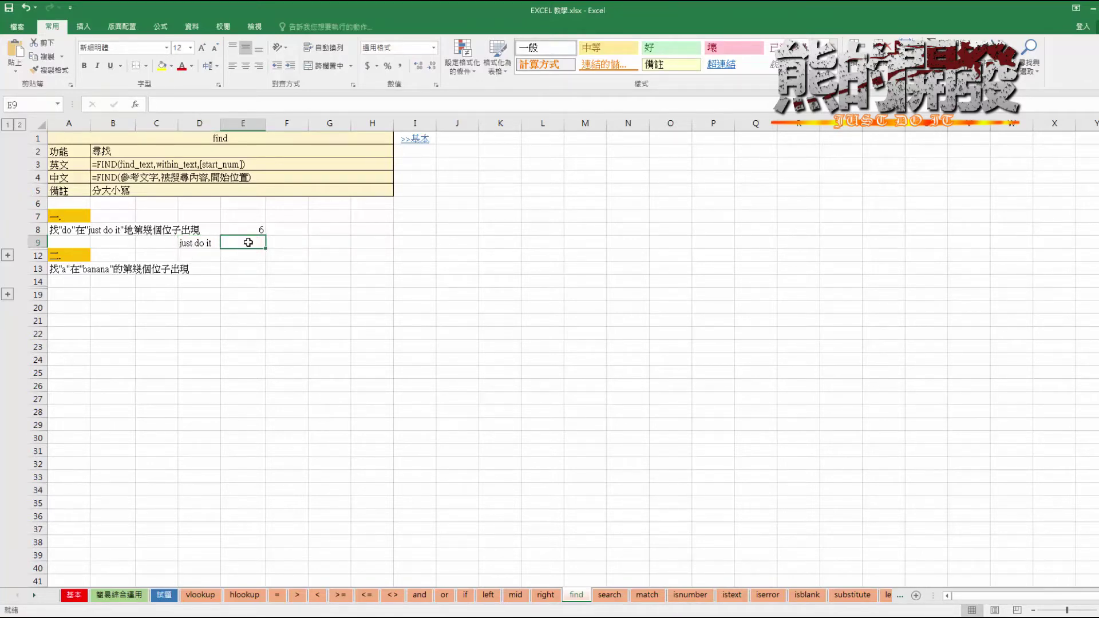
Label the search terms: 'do' in F8 and 't' in F9.
left_click(281, 244)
left_click(286, 230)
type("do")
key("Return")
type("t")
key("Return")
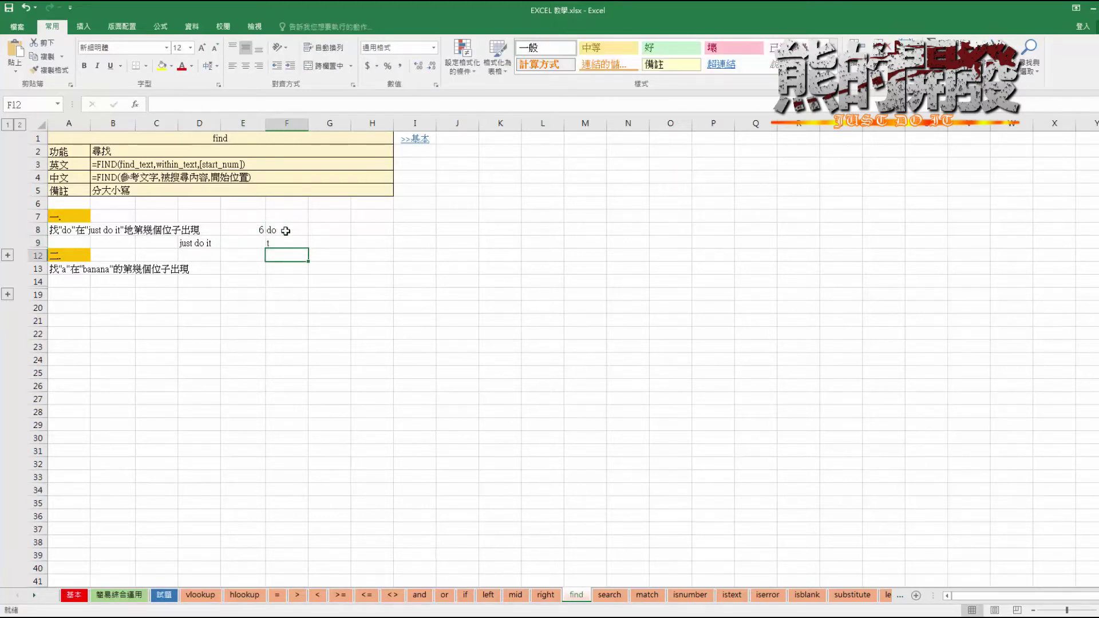
Enter =find("t",D9) in E9, returning 4.
left_click(243, 243)
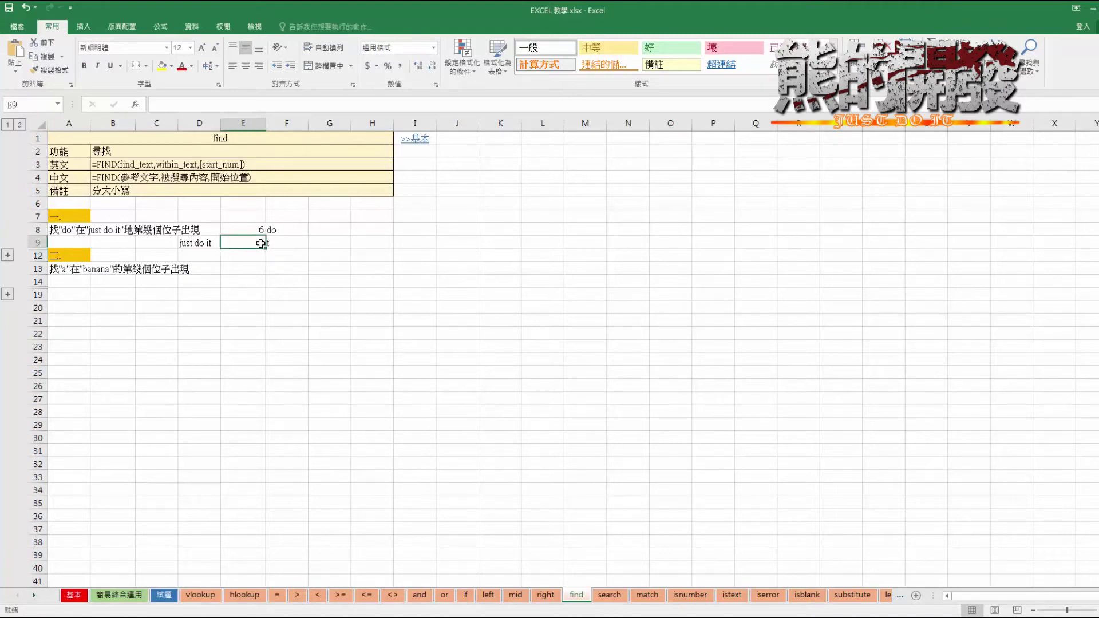
type("=find")
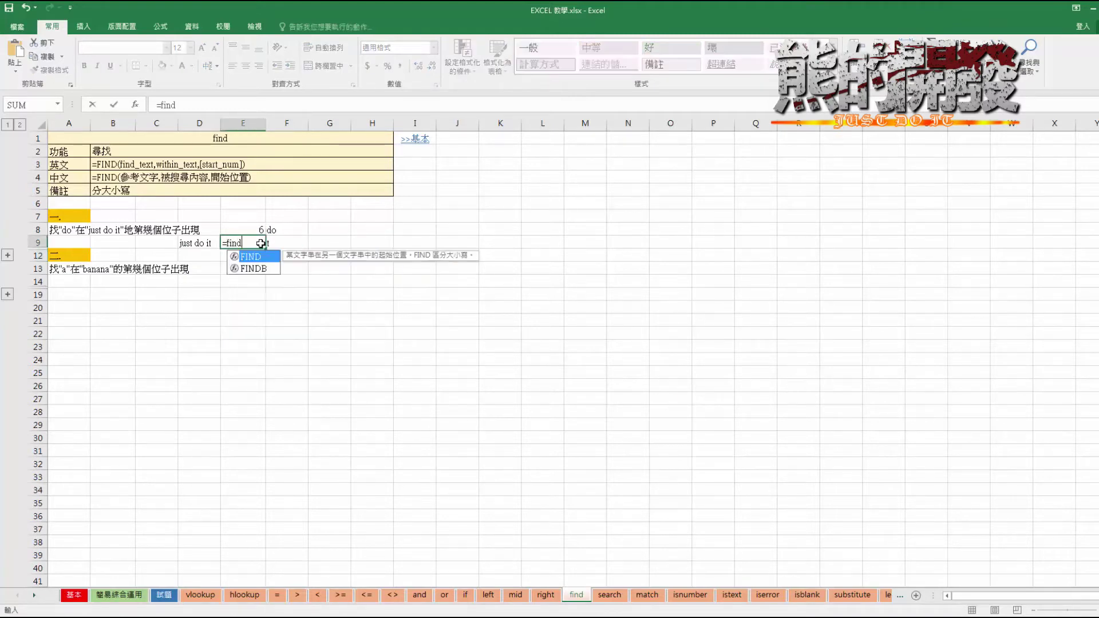
type("(\"t")
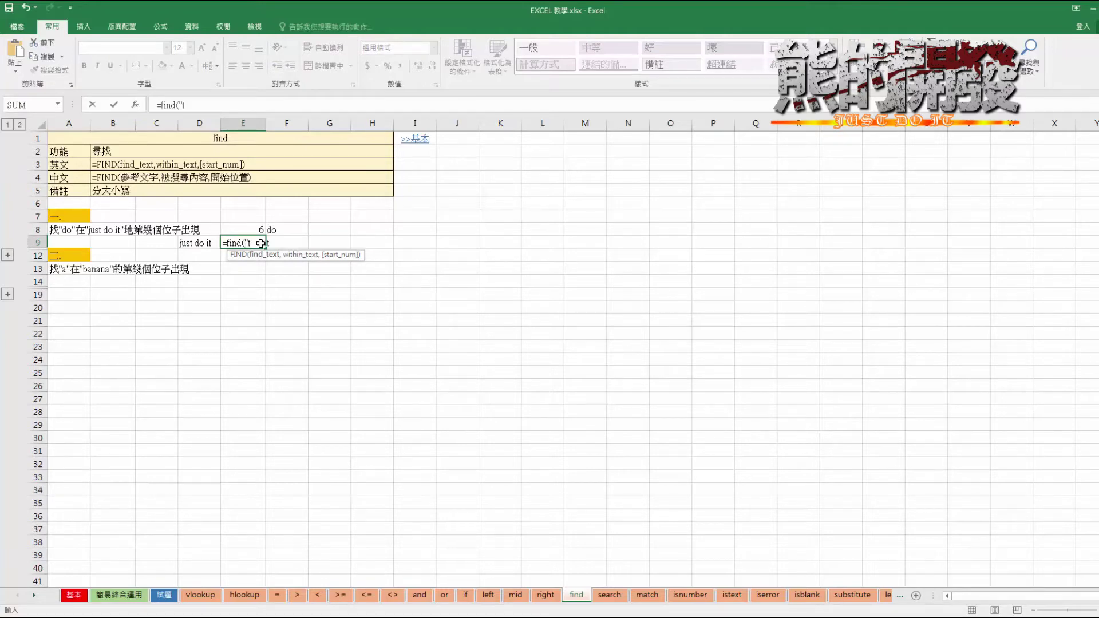
type("\",")
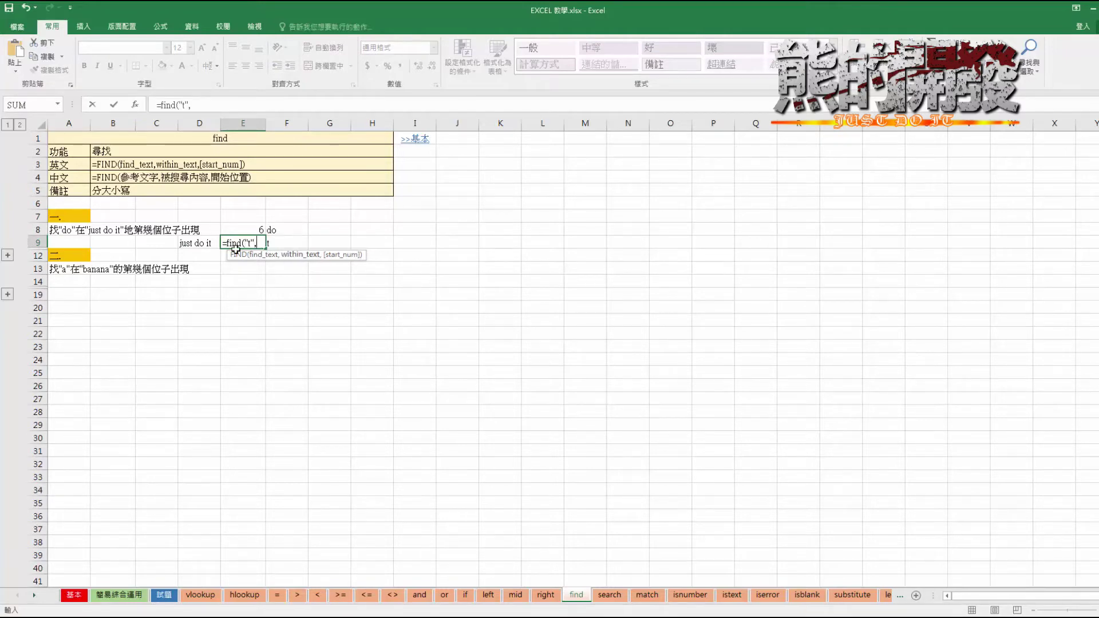
left_click(198, 247)
type(",")
key("BackSpace")
key("Return")
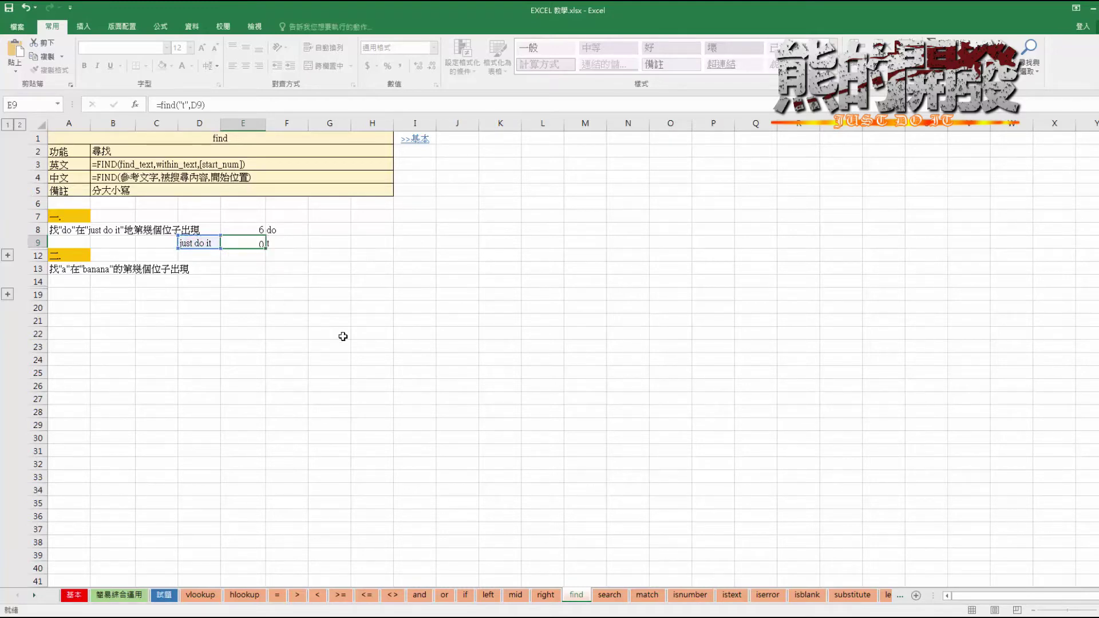
left_click(245, 245)
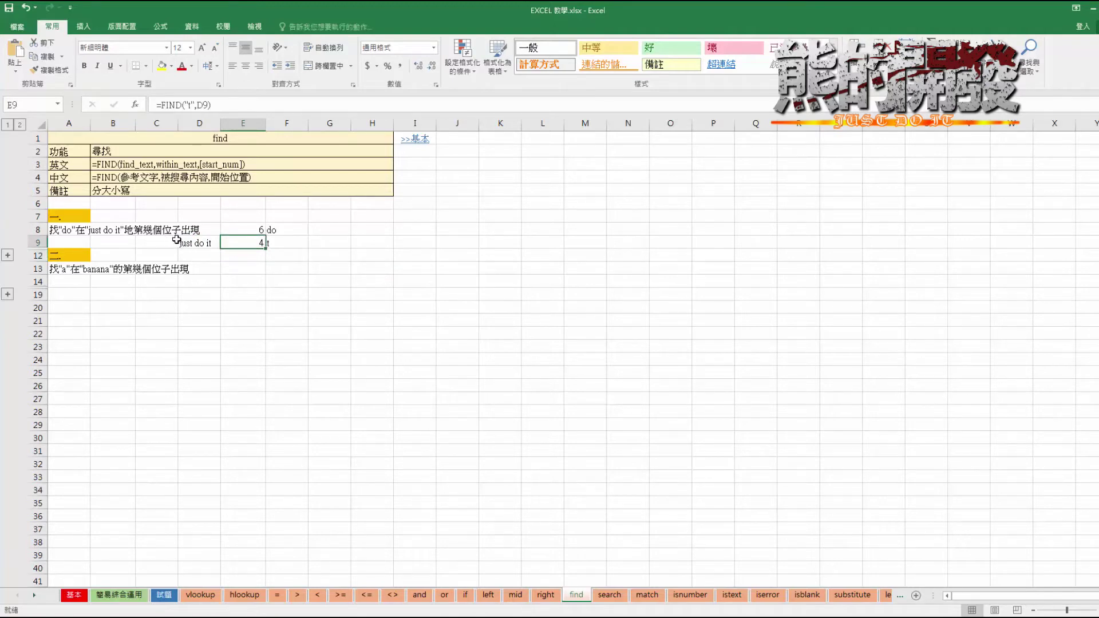
Add start position 4 to E9's formula, making it =find("t",D9,4), which returns 10.
left_click(240, 244)
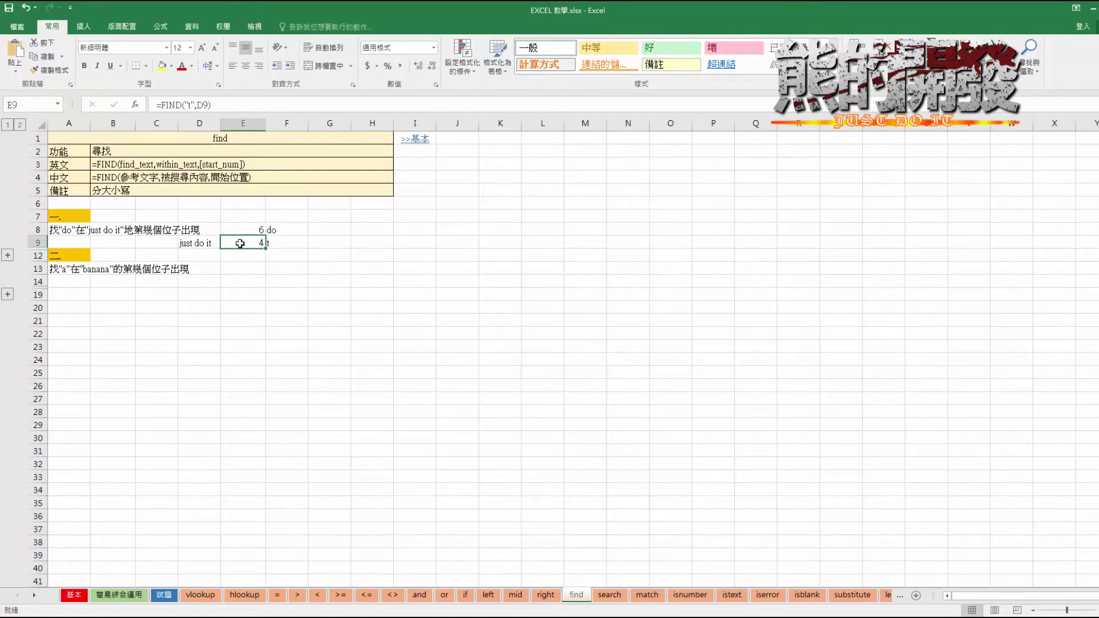
left_click(204, 106)
type(",")
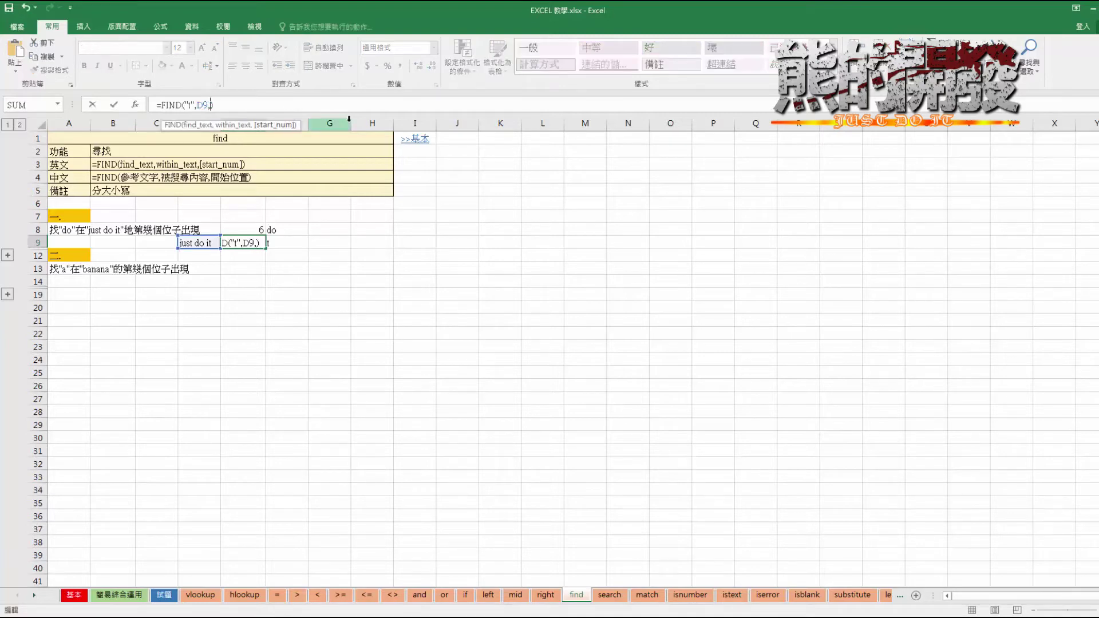
type("4")
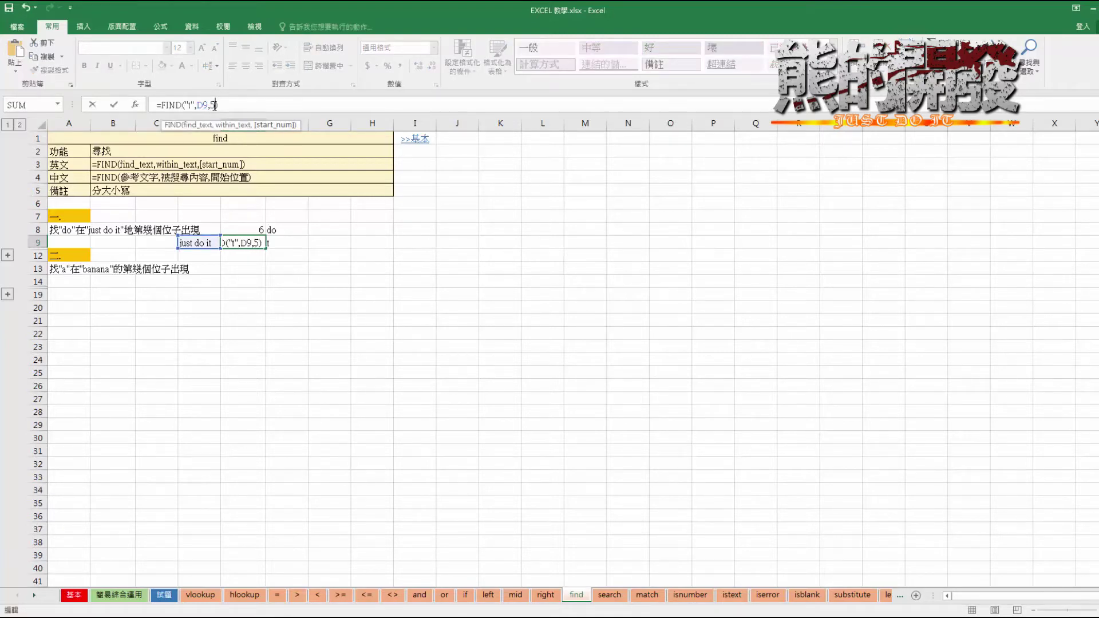
key("Return")
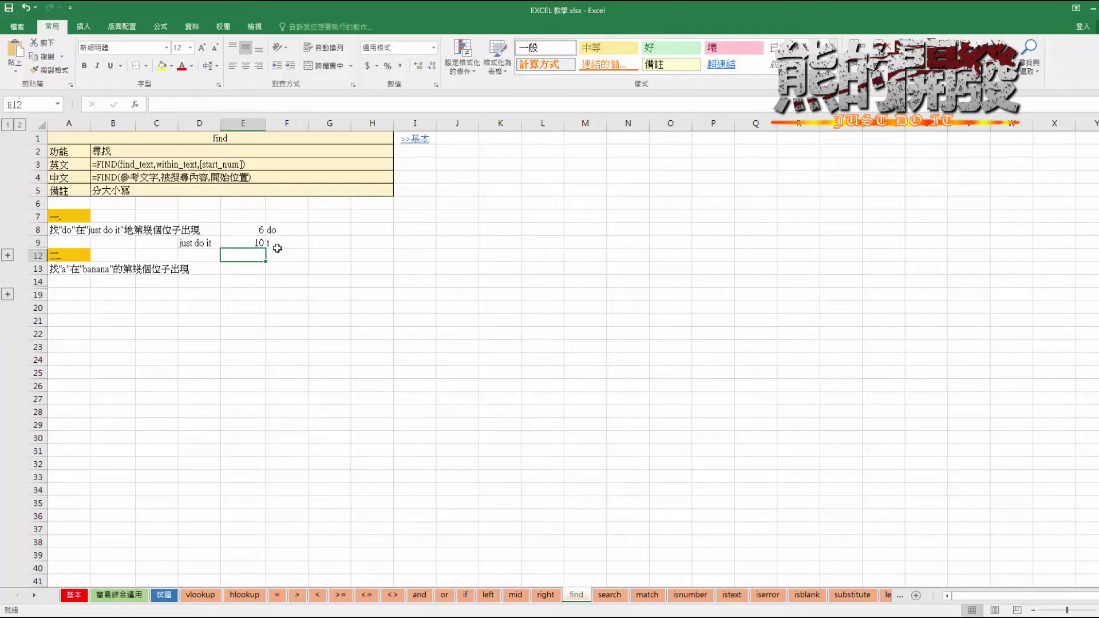
Re-enter the text 'just do it' in D9.
left_click(255, 244)
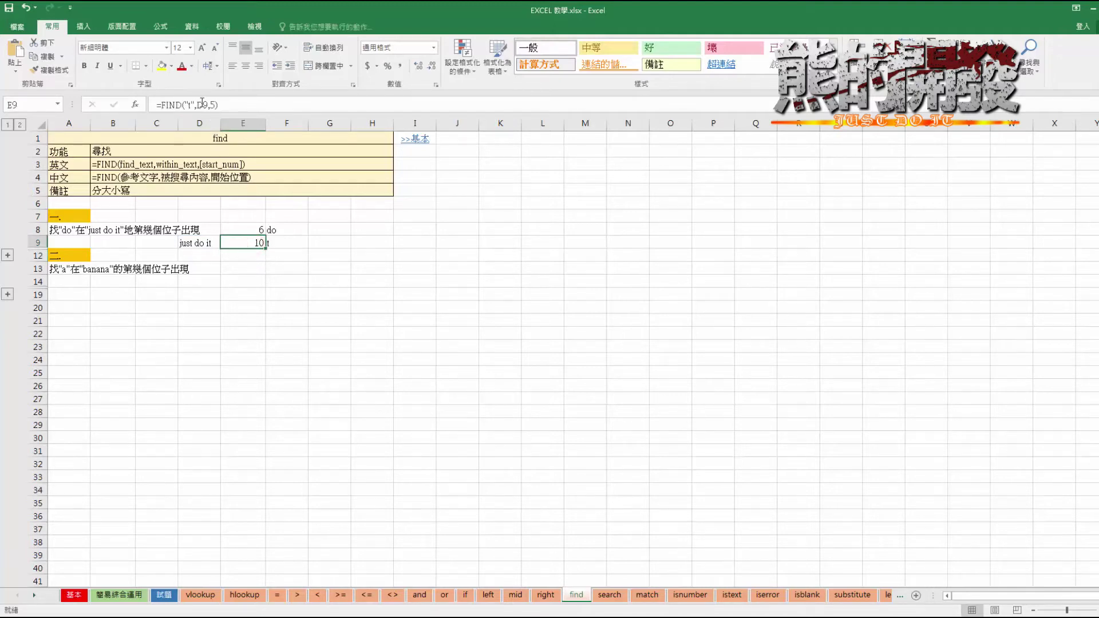
left_click(193, 240)
double_click(194, 240)
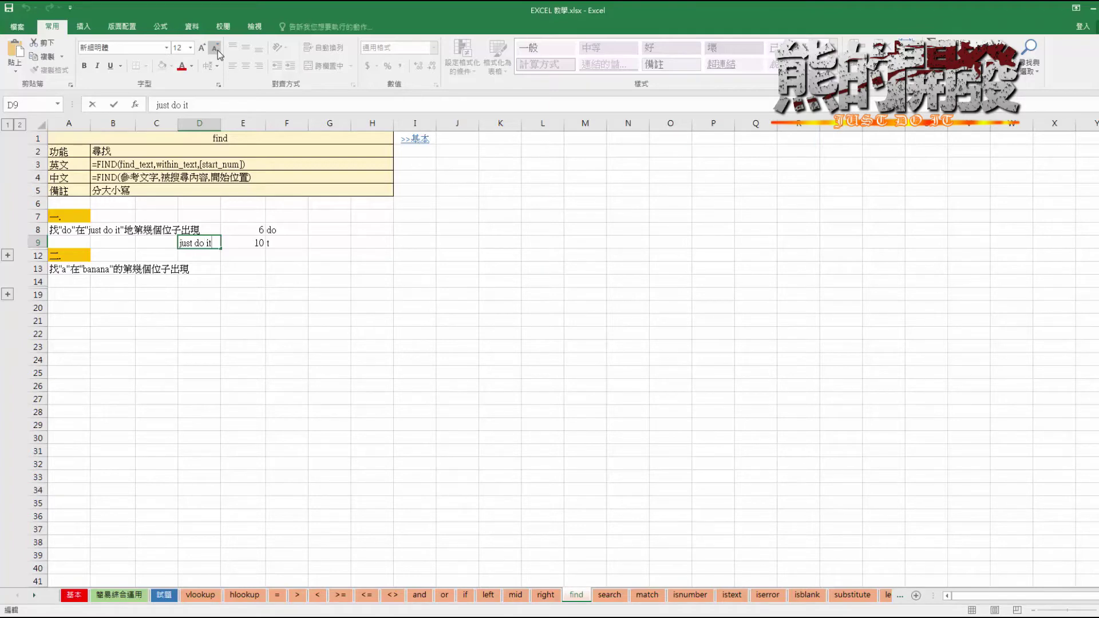
key("Return")
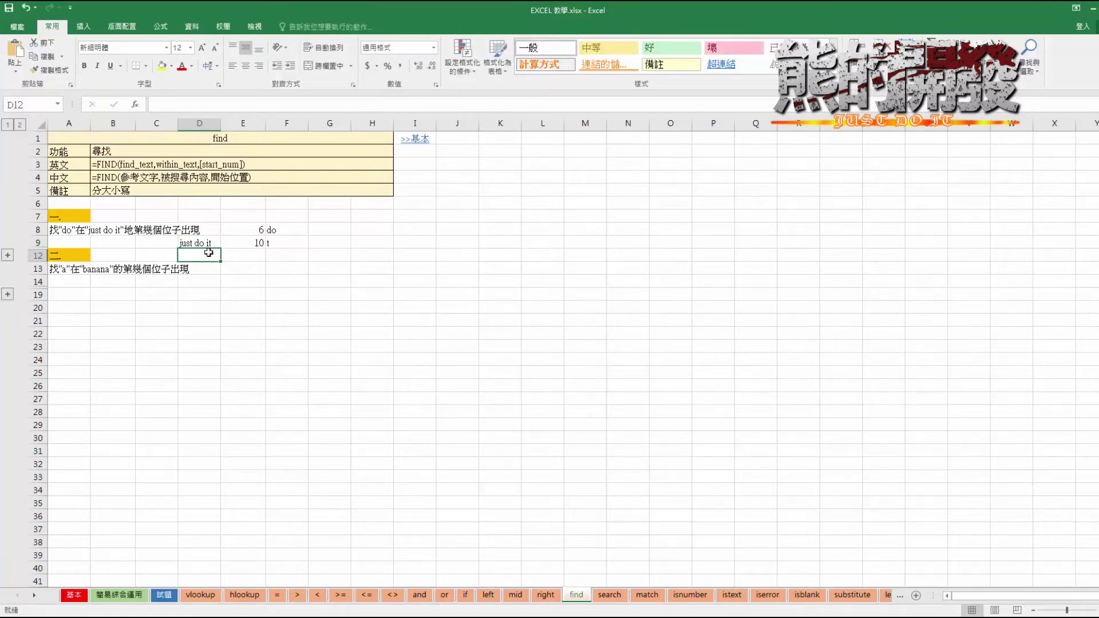
Enter the sample word banana in D14.
left_click(223, 305)
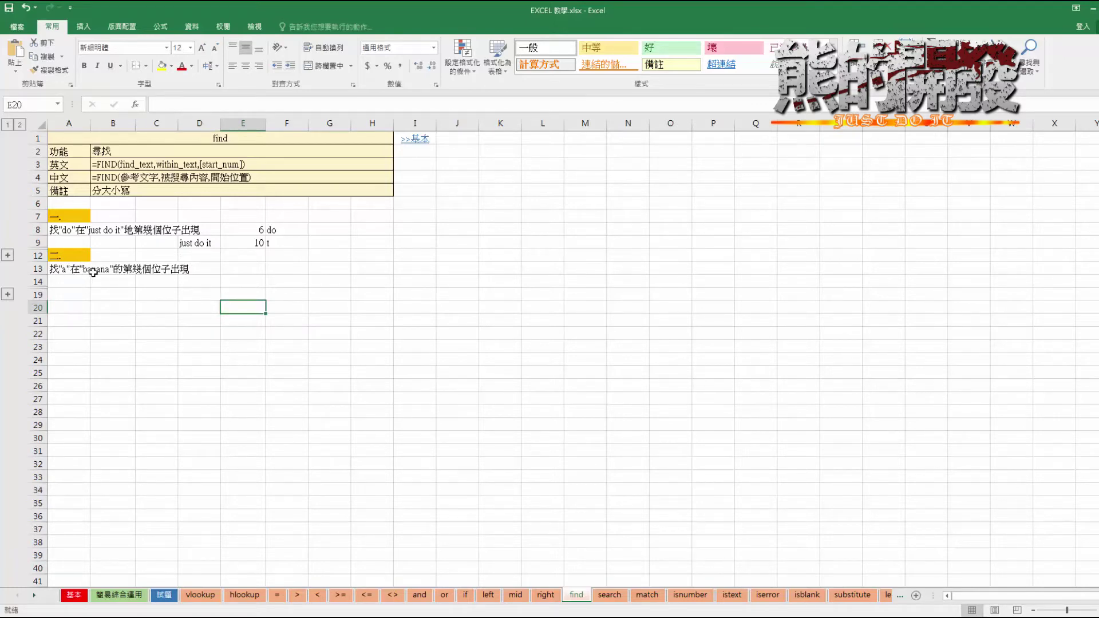
left_click(194, 329)
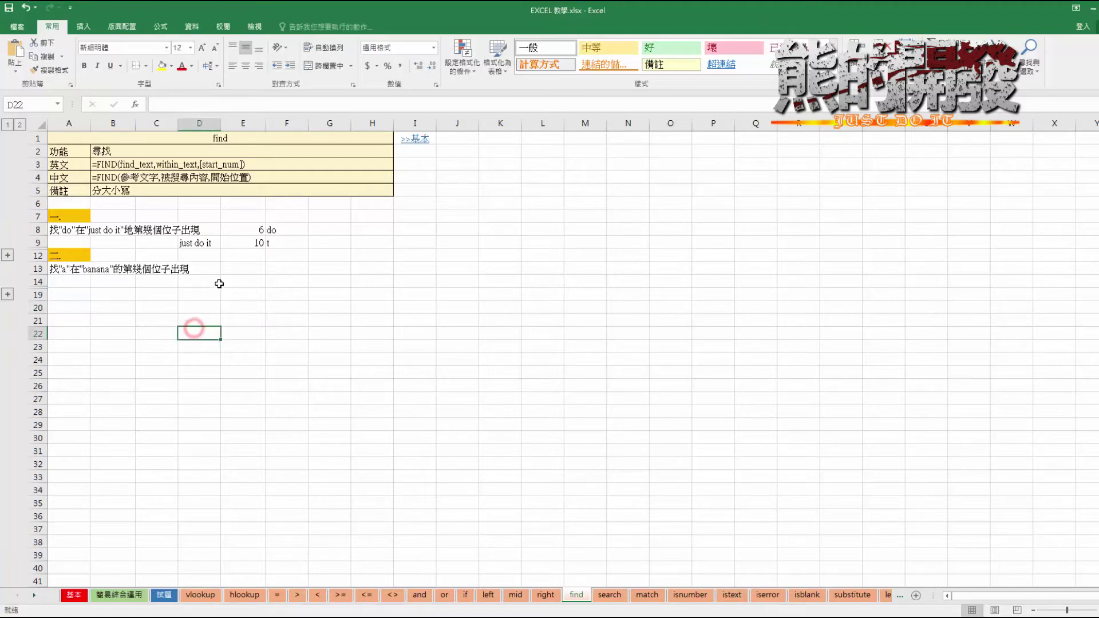
left_click(219, 283)
left_click(70, 271)
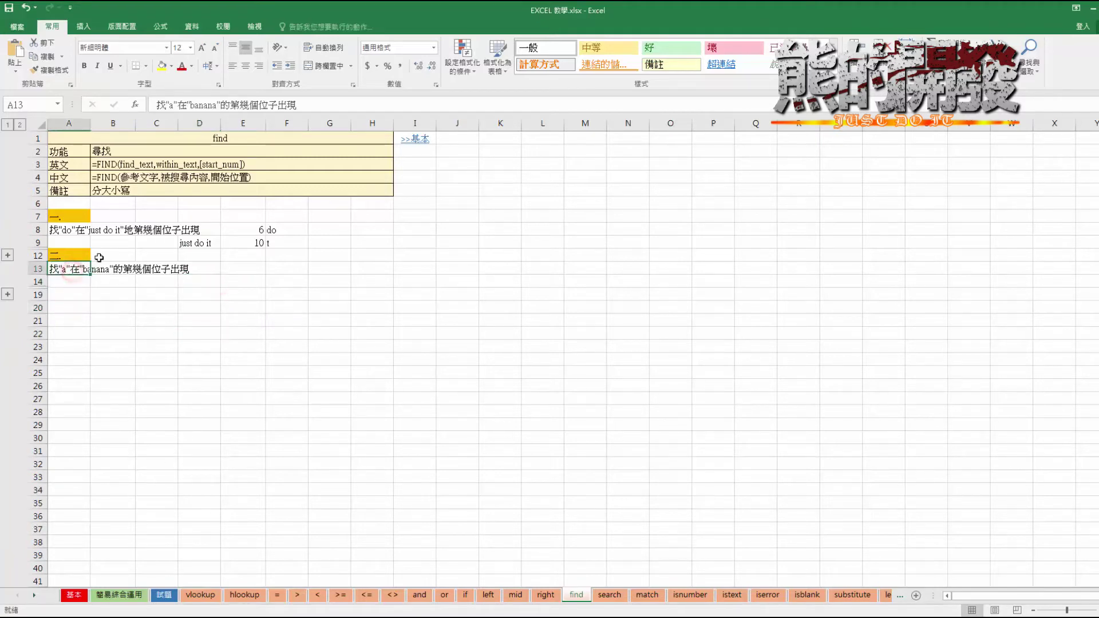
left_click(257, 245)
left_click(286, 291)
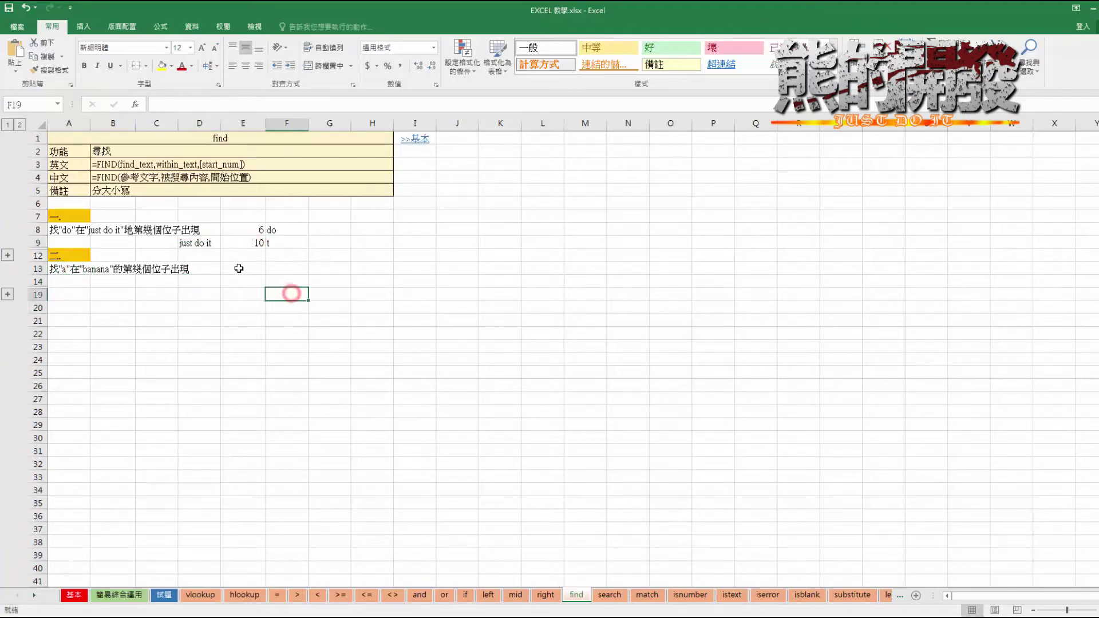
left_click(240, 267)
left_click(203, 280)
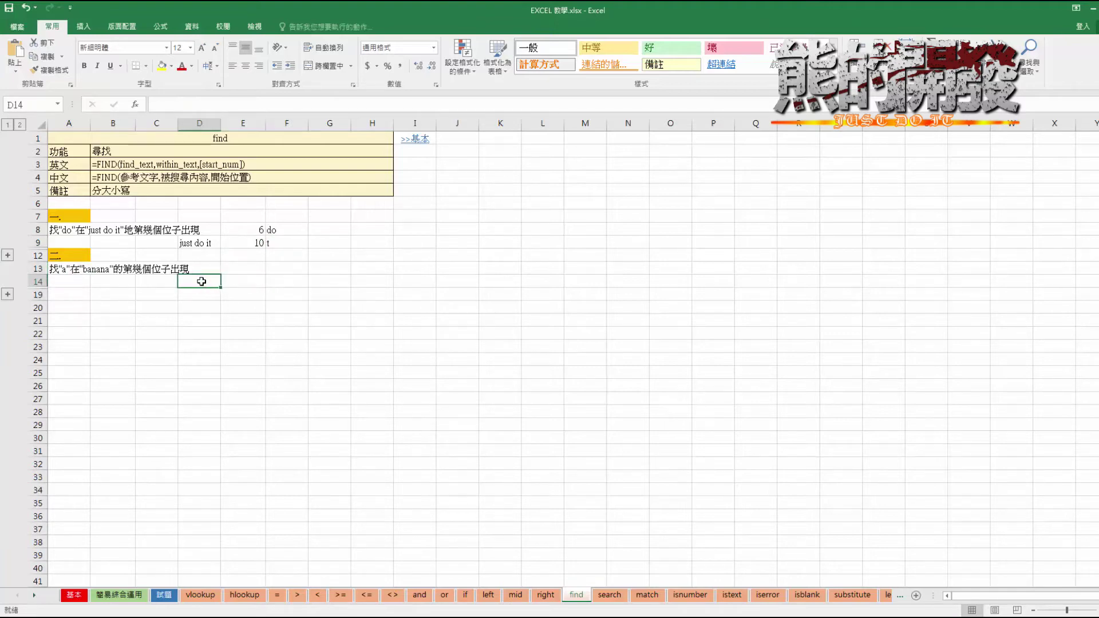
type("banana")
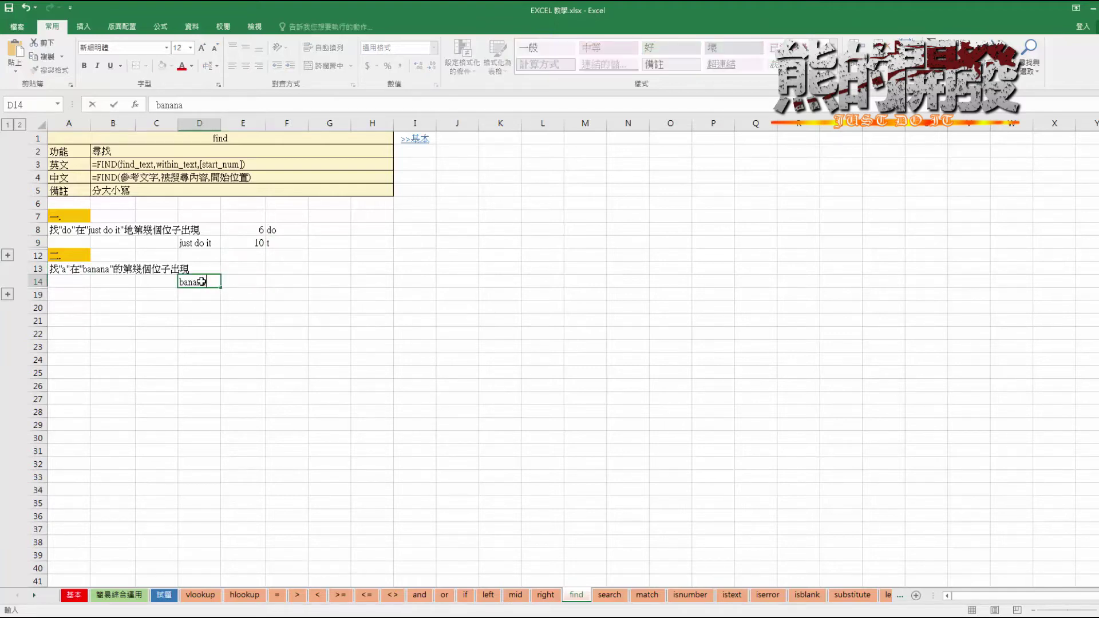
key("Tab")
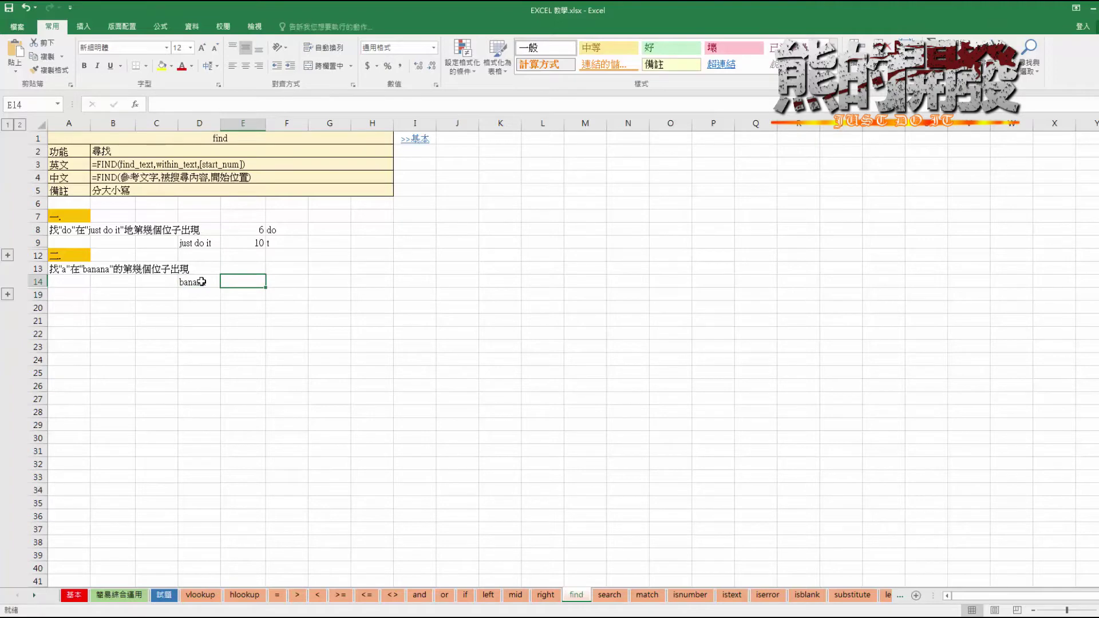
Enter =find("a",D14) in E14, returning 2.
type("=")
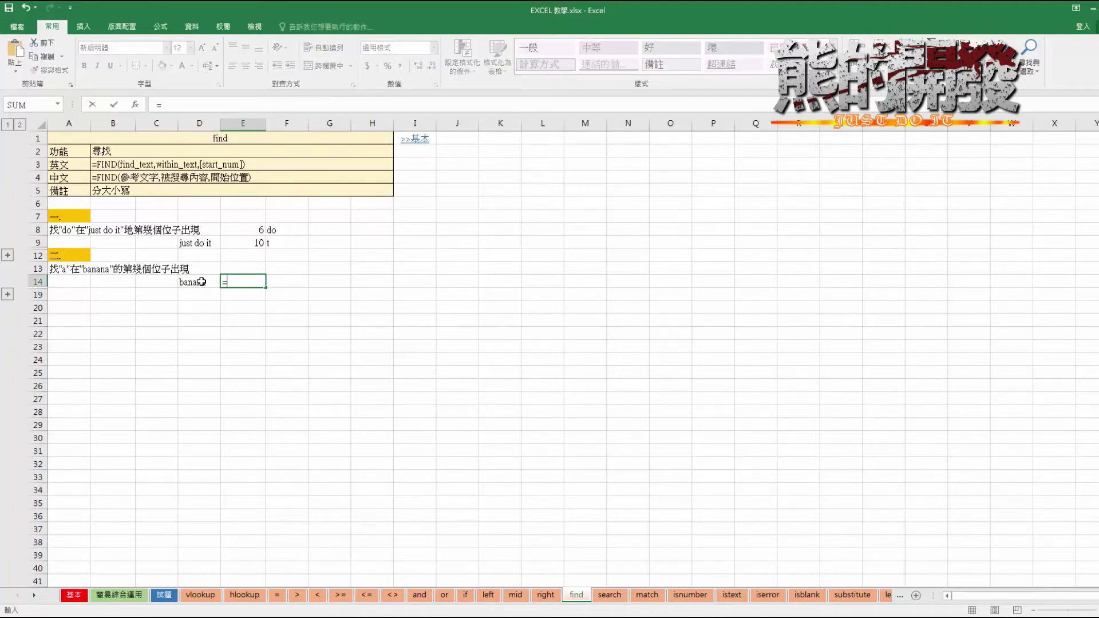
type("find")
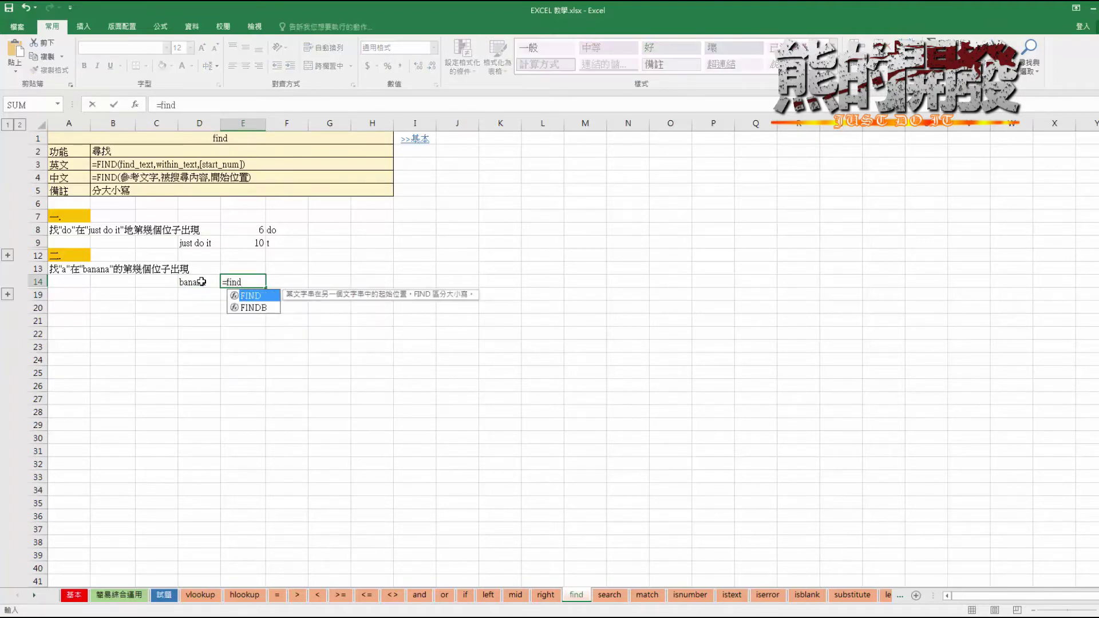
type("(\"")
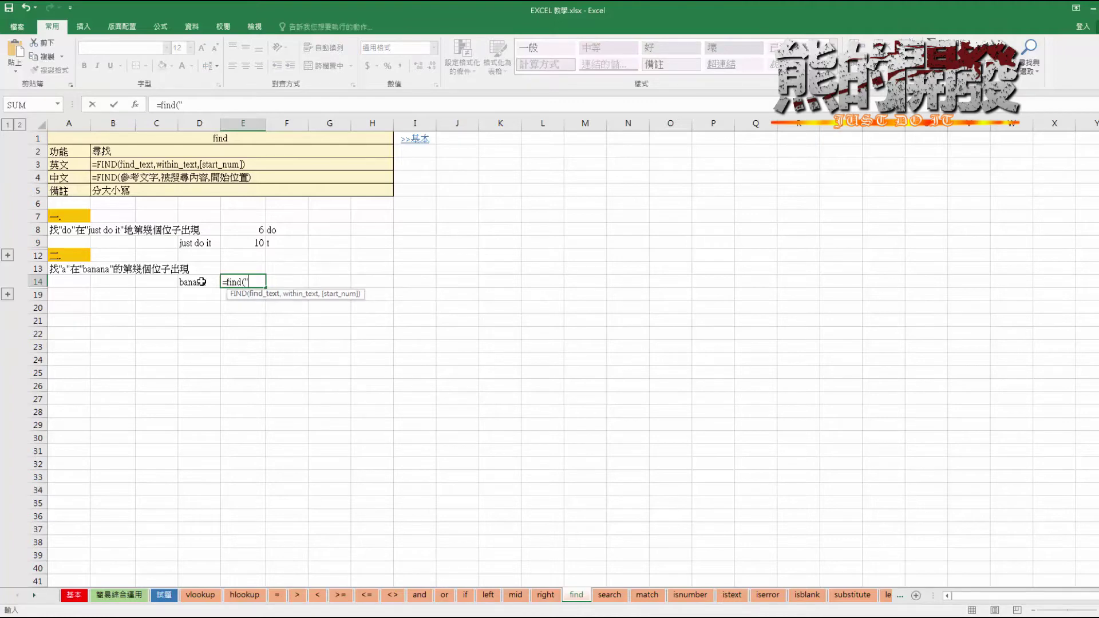
type("a\",")
left_click(200, 282)
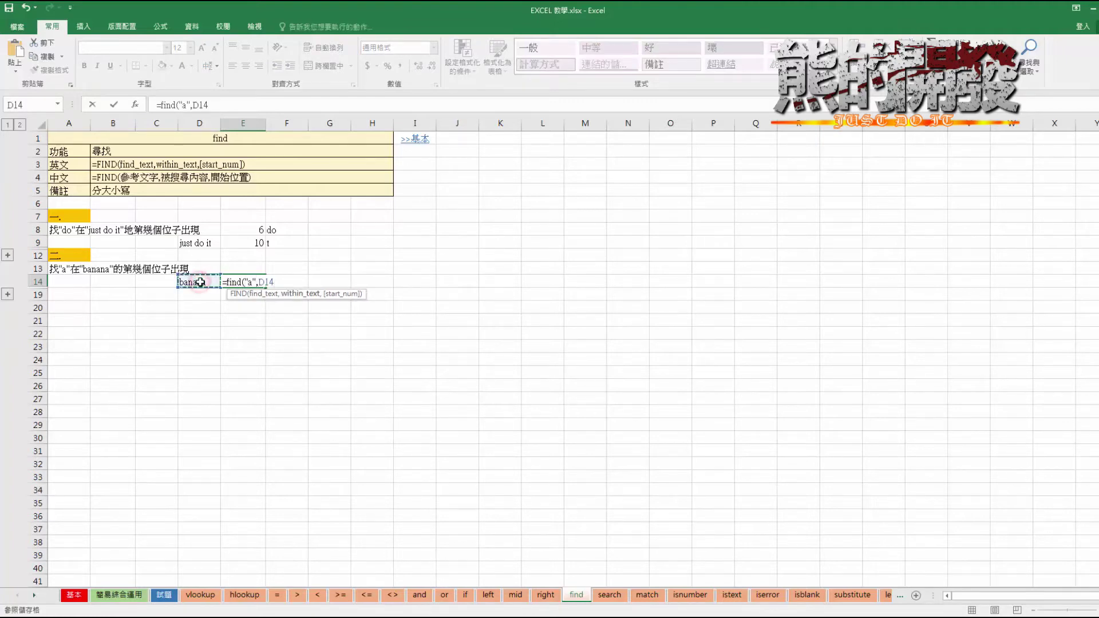
key("ctrl+Return")
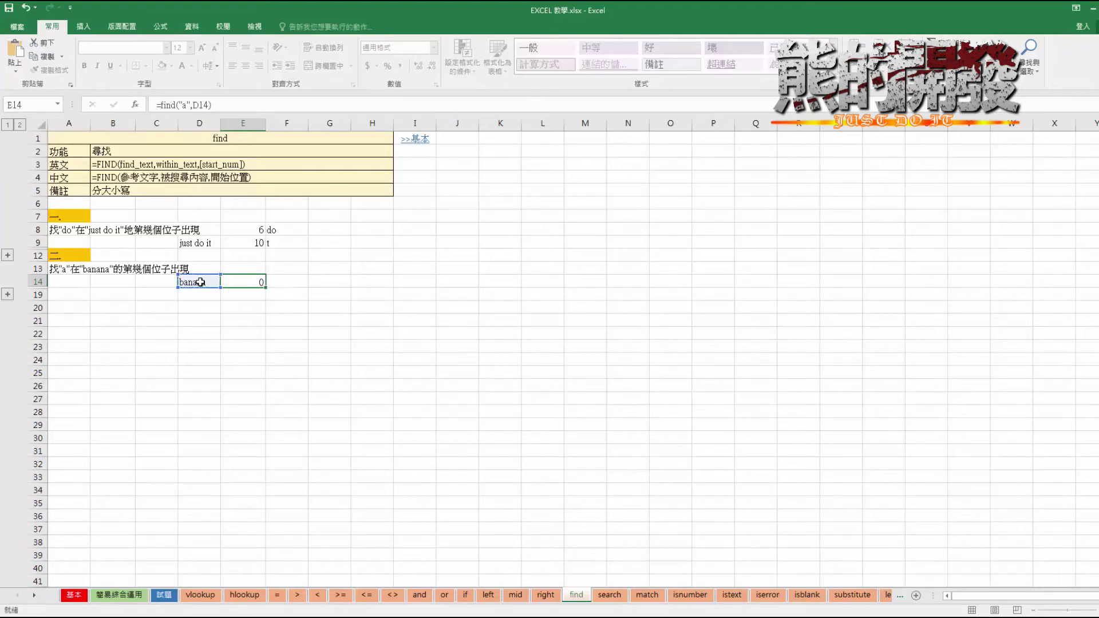
key("Return")
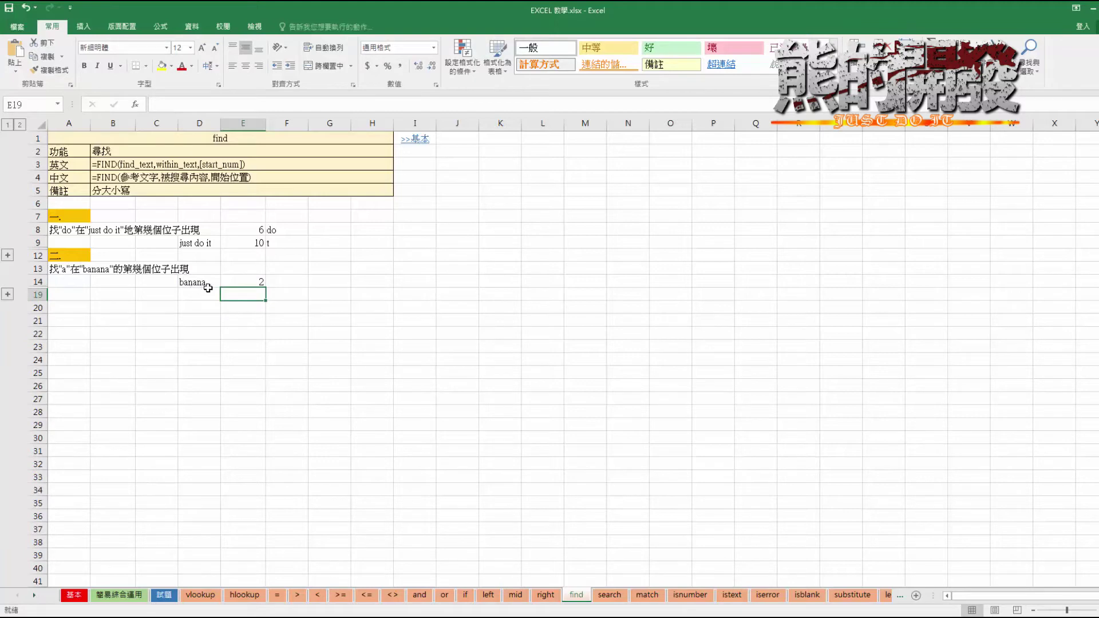
left_click(249, 281)
Give E14's FIND a start position of 3 (returns 4), then 5 (returns 6).
left_click(213, 106)
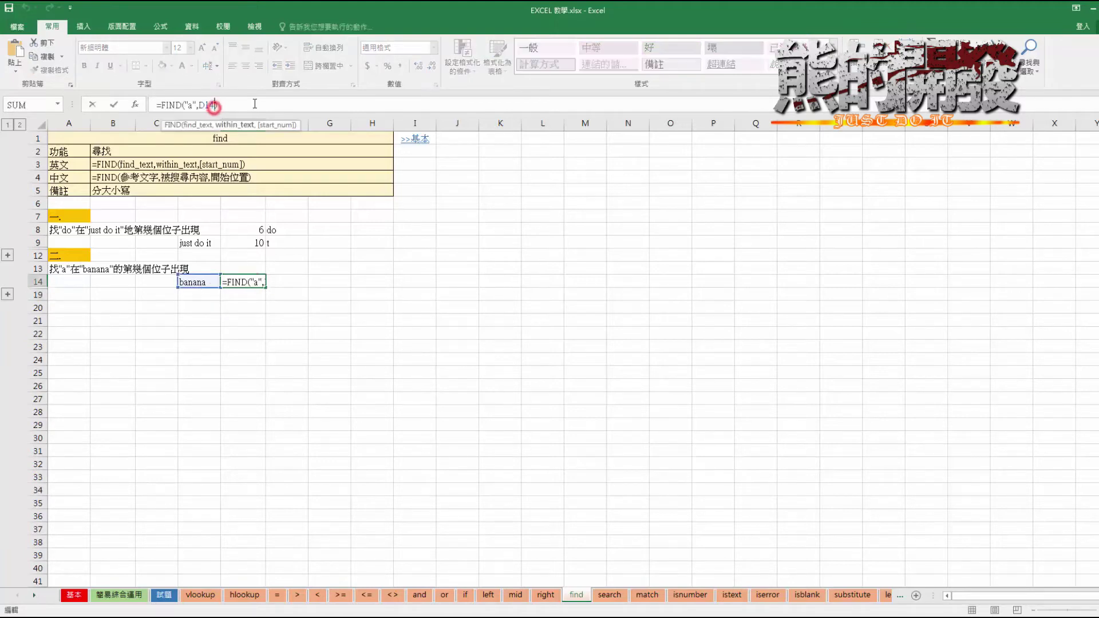
key("Left")
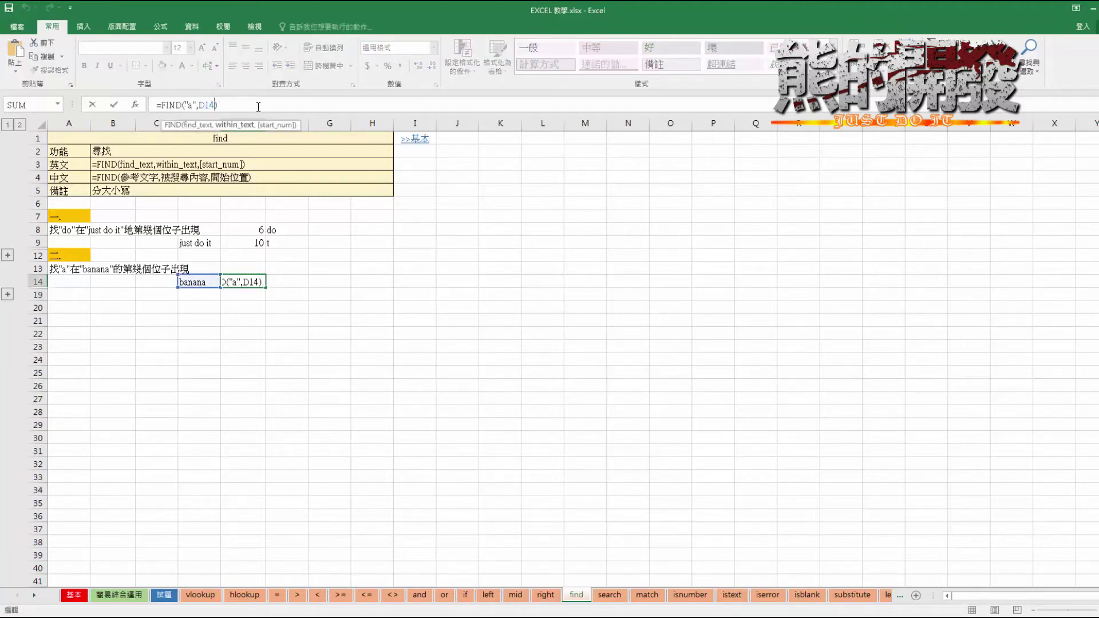
key("Return")
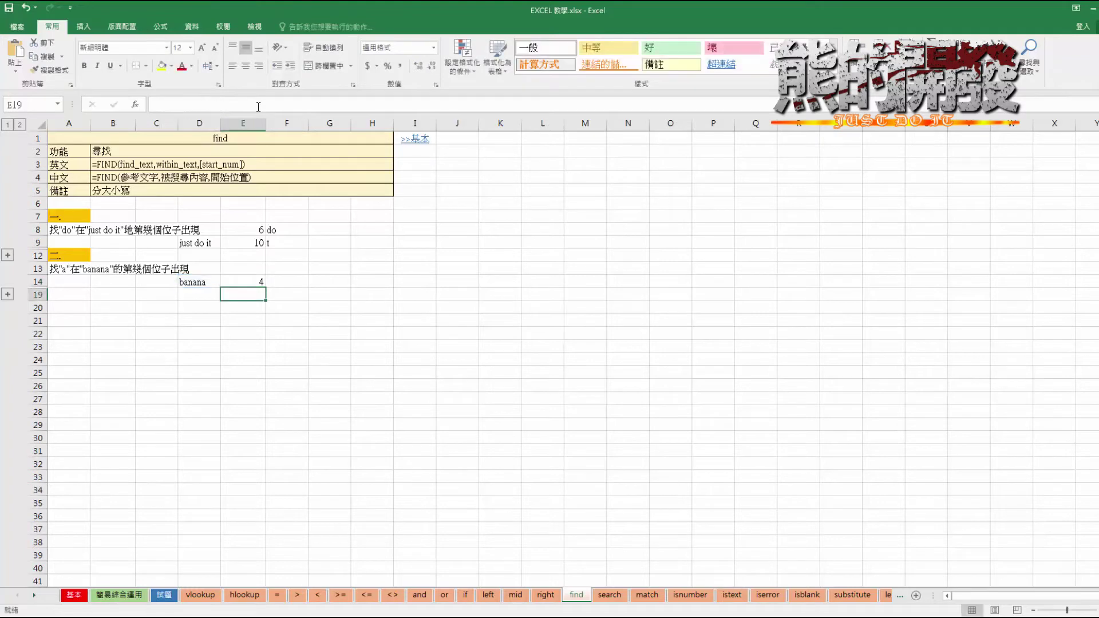
key("Up")
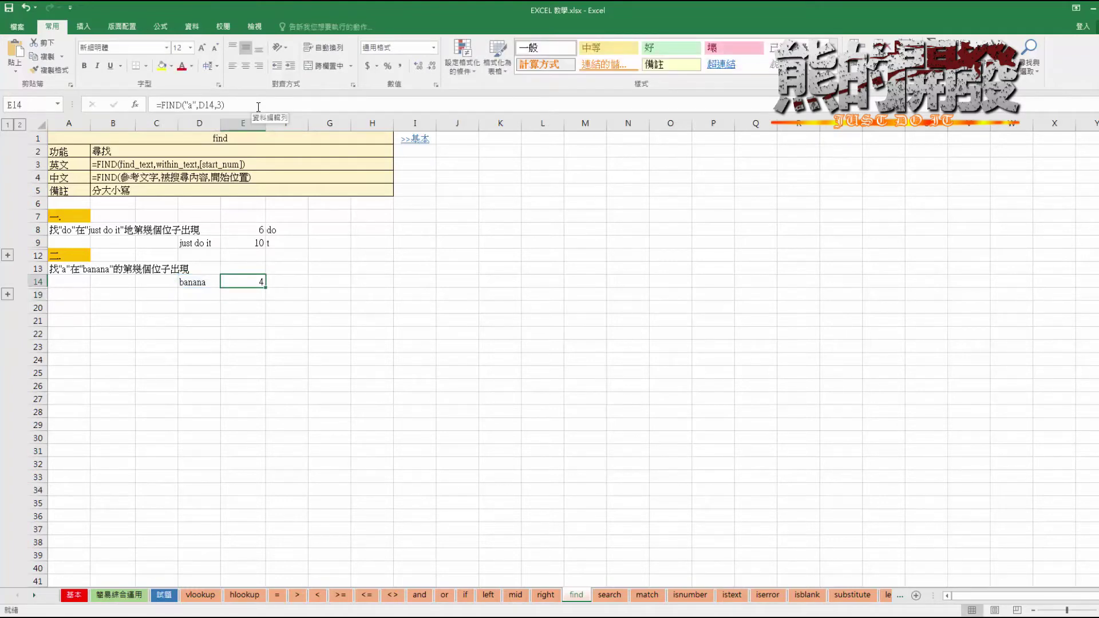
key("F2")
key("Left")
key("Left")
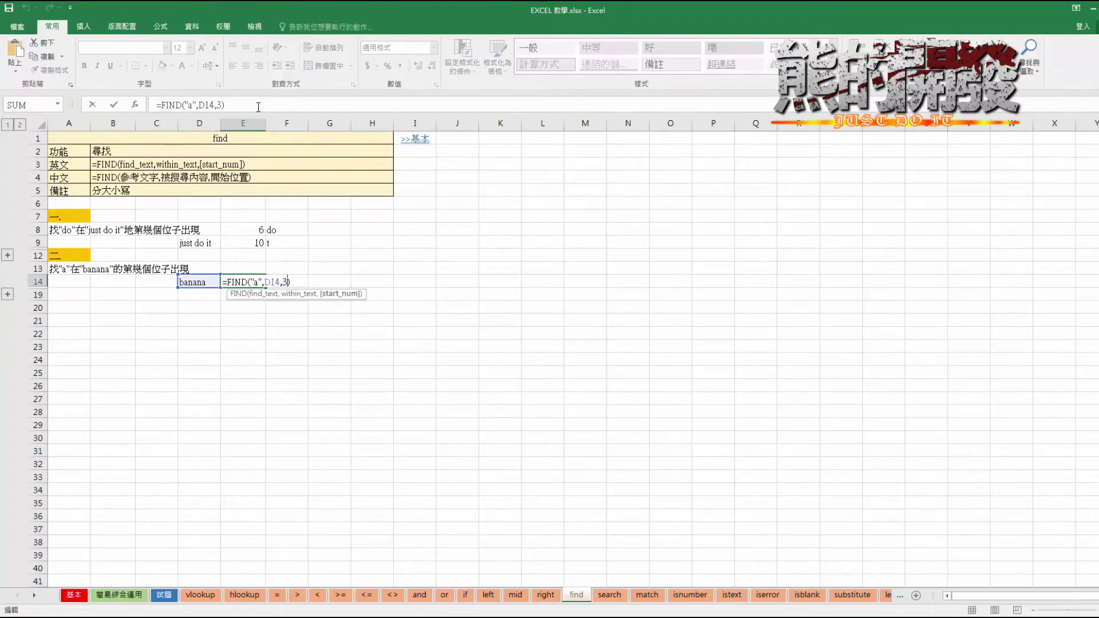
key("Delete")
type(",")
type("5")
key("Return")
key("Return")
key("Return")
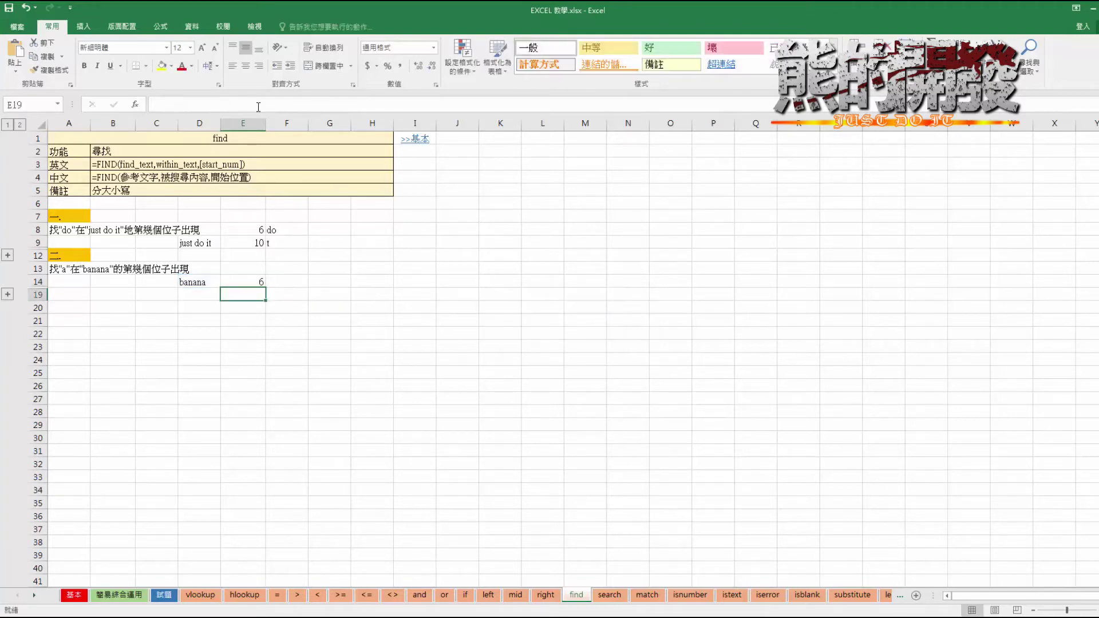
left_click(167, 320)
left_click(243, 322)
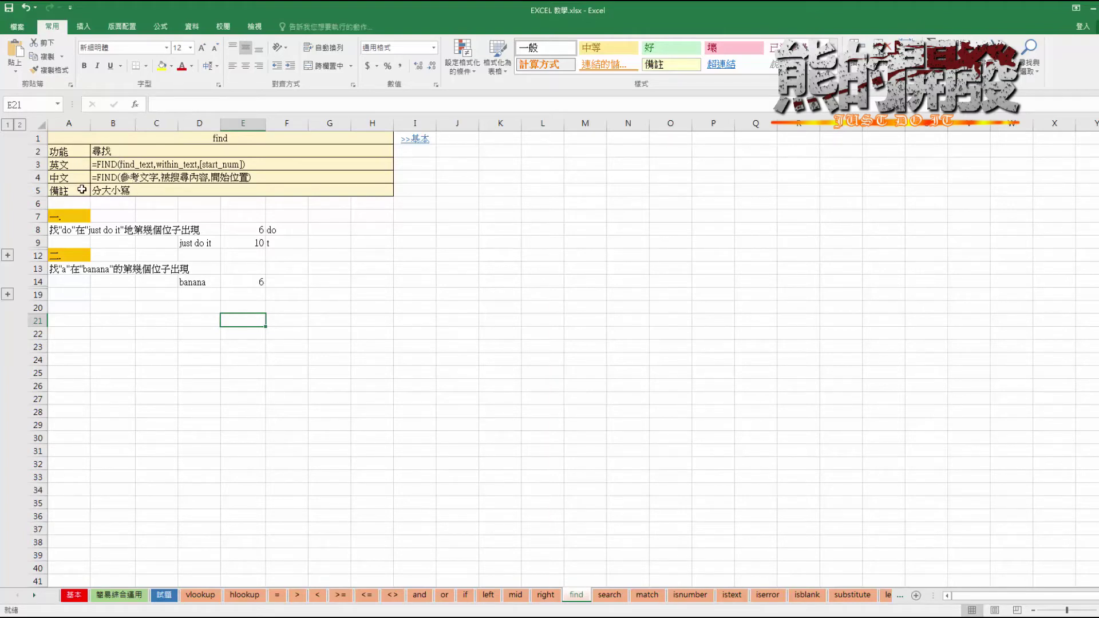
left_click_drag(251, 230, 303, 248)
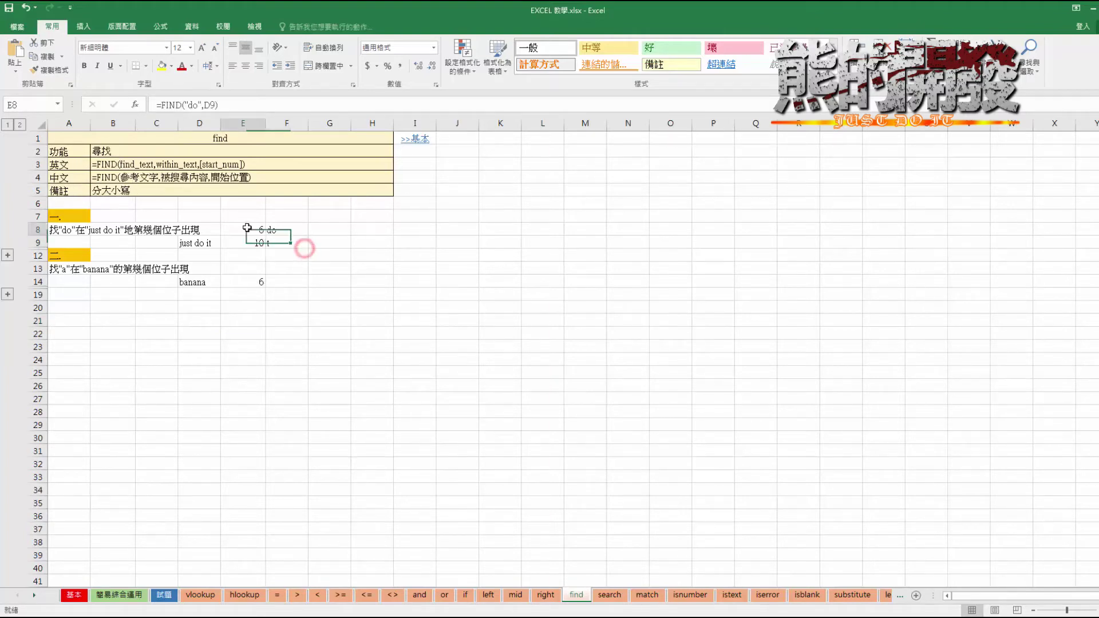
left_click(192, 105)
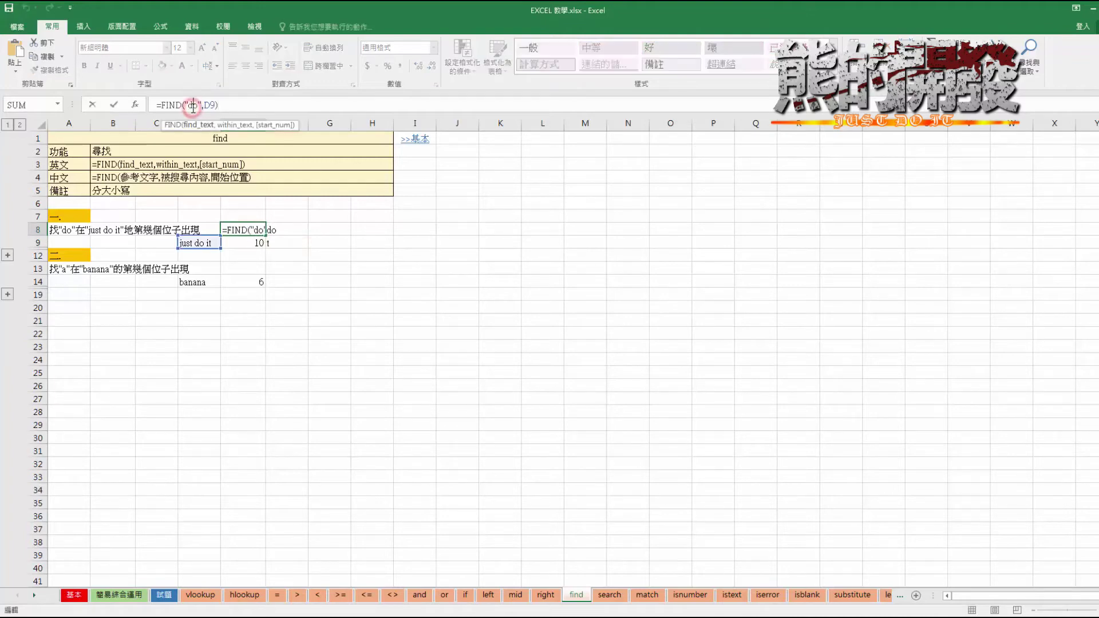
key("BackSpace")
key("BackSpace")
type("O")
key("Return")
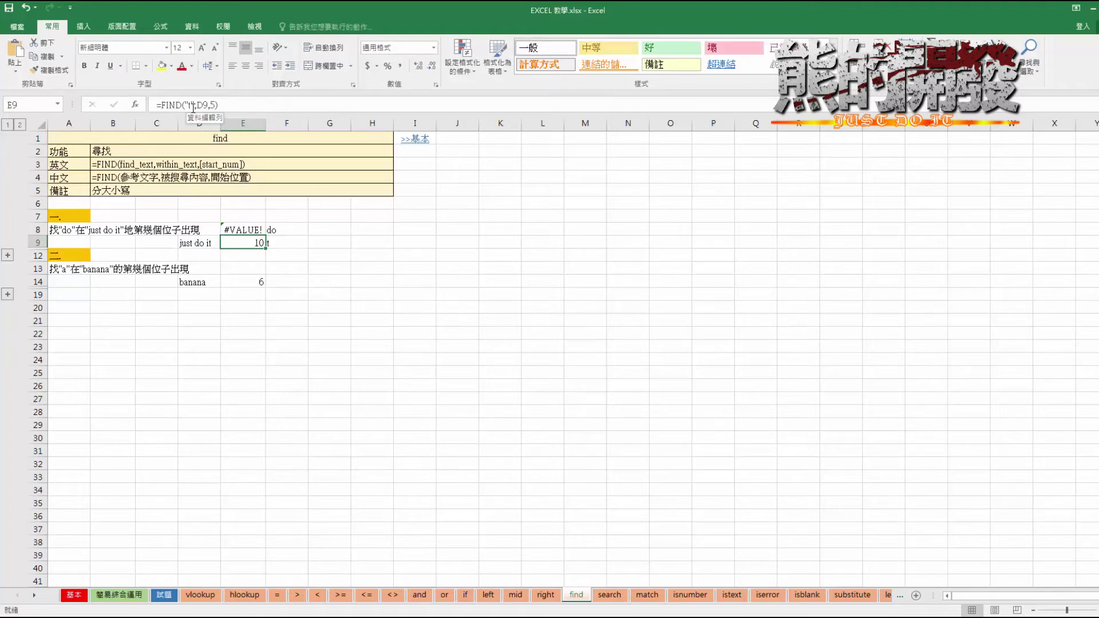
left_click(233, 231)
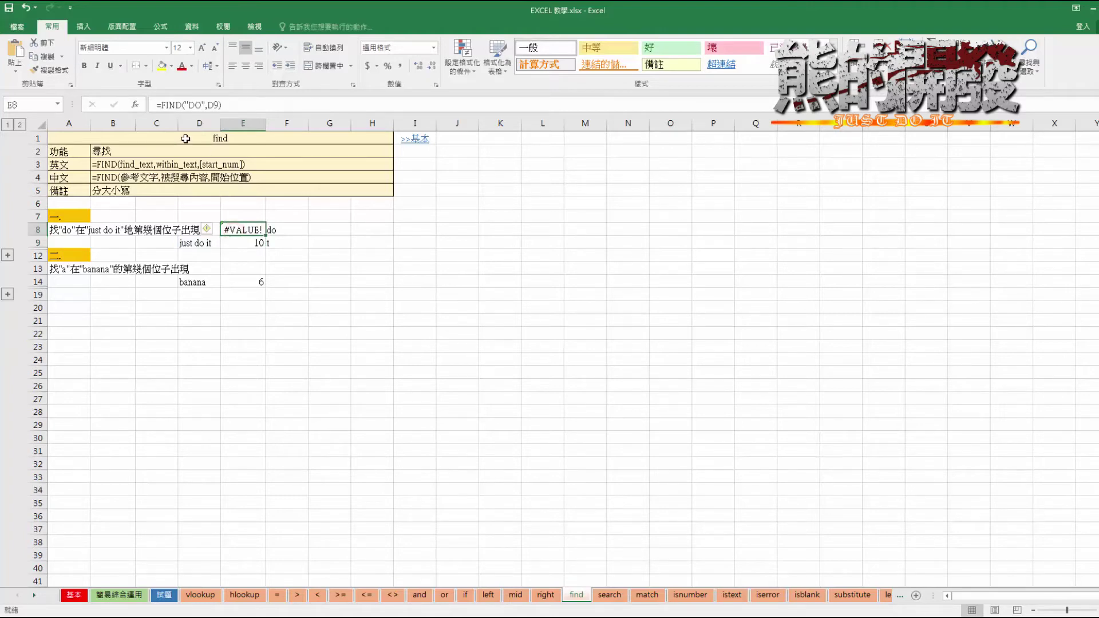
left_click(201, 105)
key("BackSpace")
key("BackSpace")
type("do")
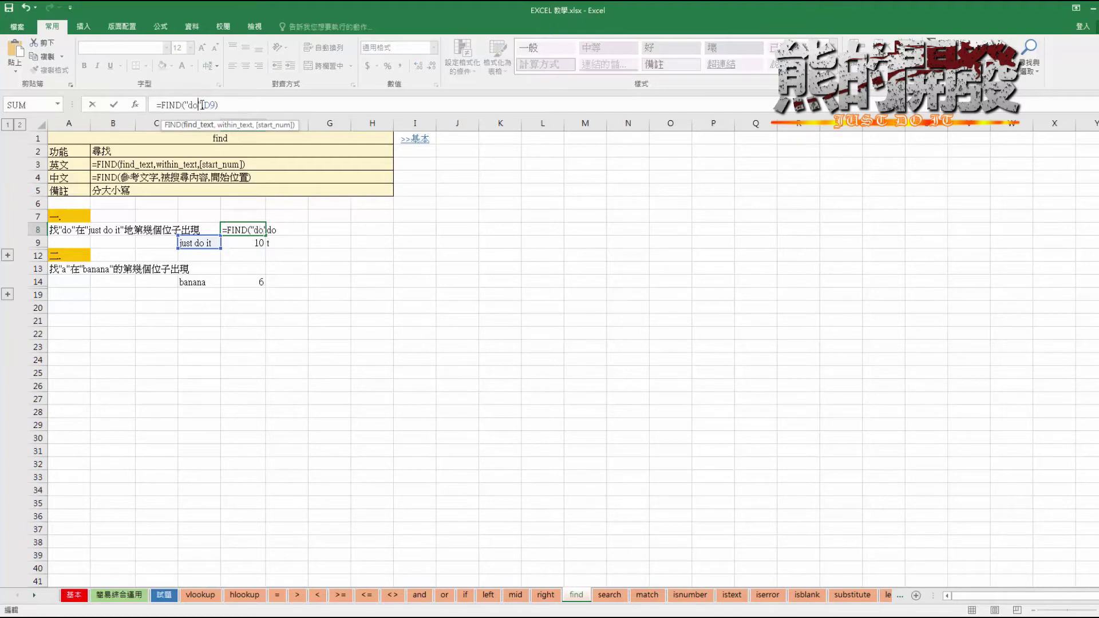
key("Return")
left_click(413, 139)
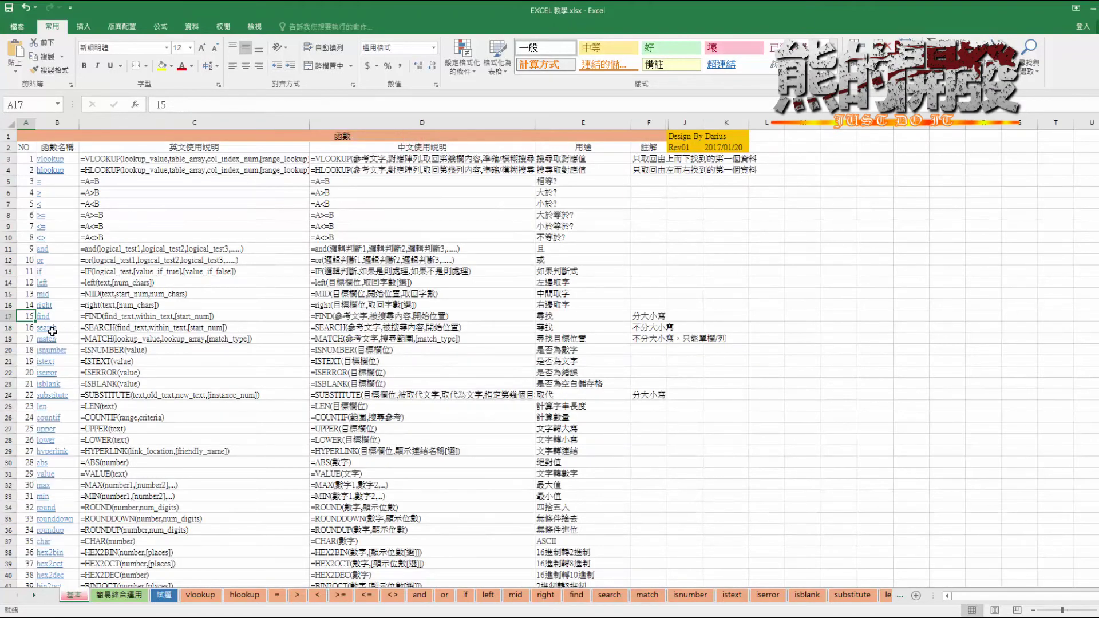
Go to the search sheet and type 'just do it' in E8.
left_click(51, 329)
left_click(201, 321)
left_click(256, 308)
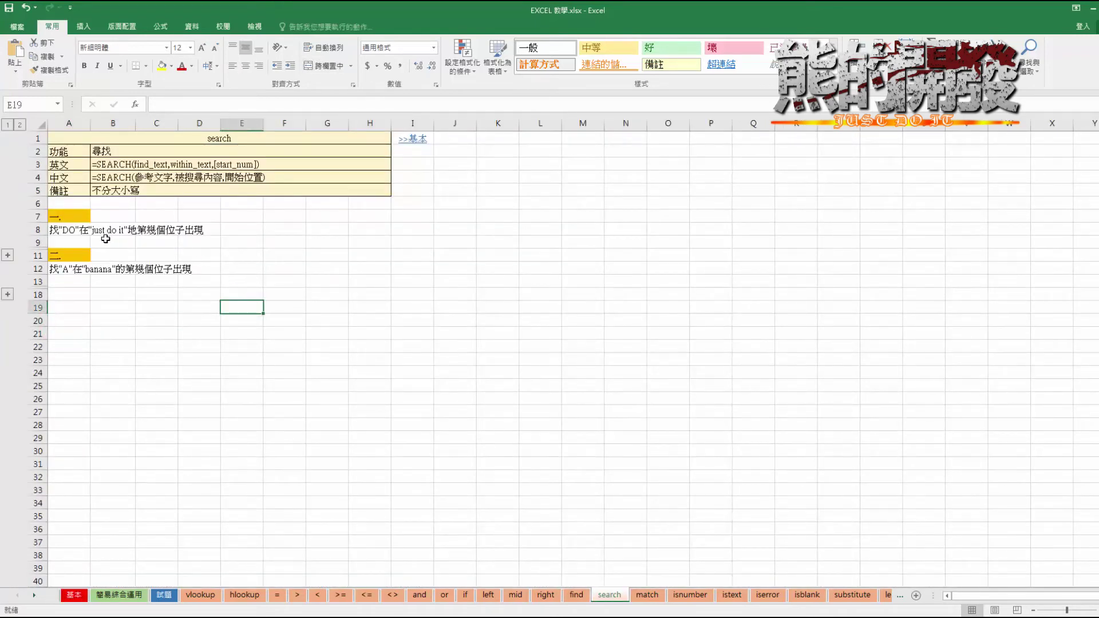
left_click(254, 232)
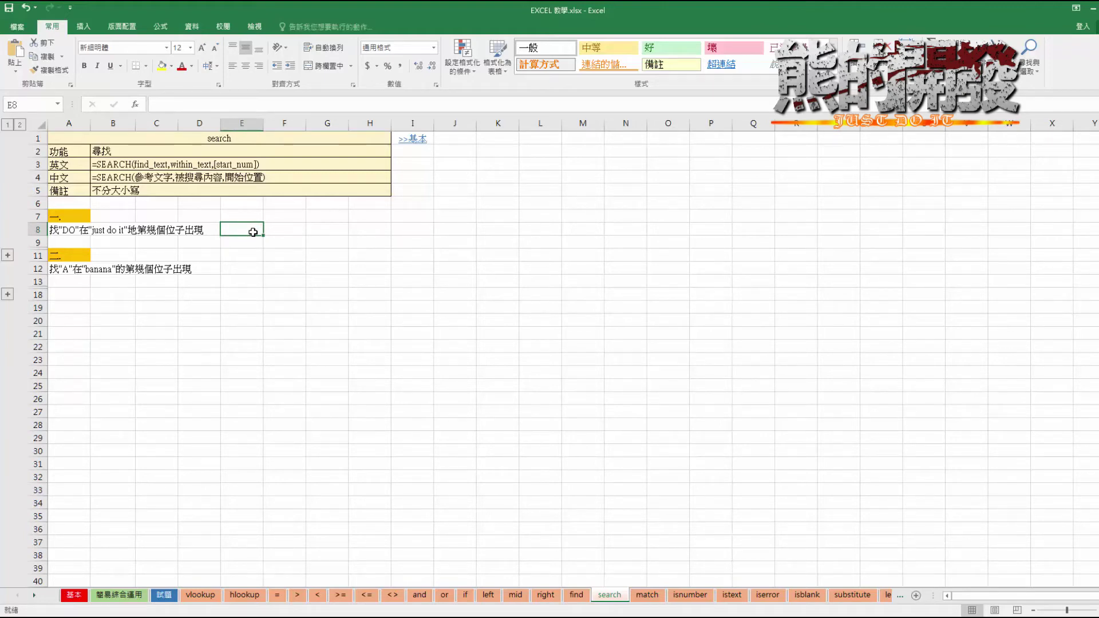
type("just do it")
left_click(256, 264)
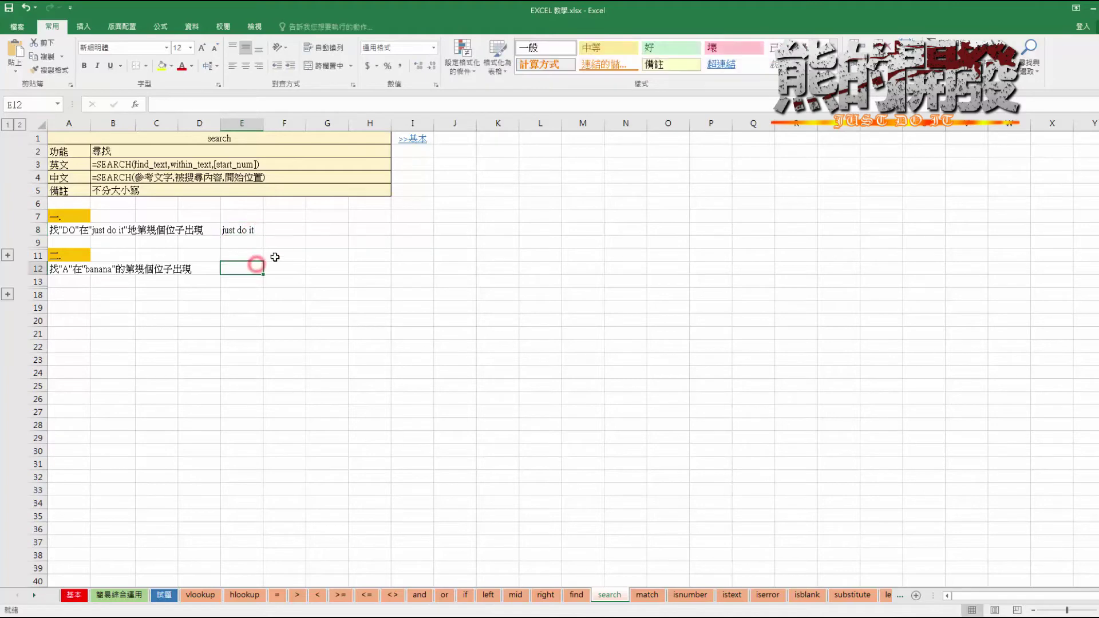
Enter =search("DO",E8) in F8, returning 6.
left_click(293, 243)
left_click(296, 227)
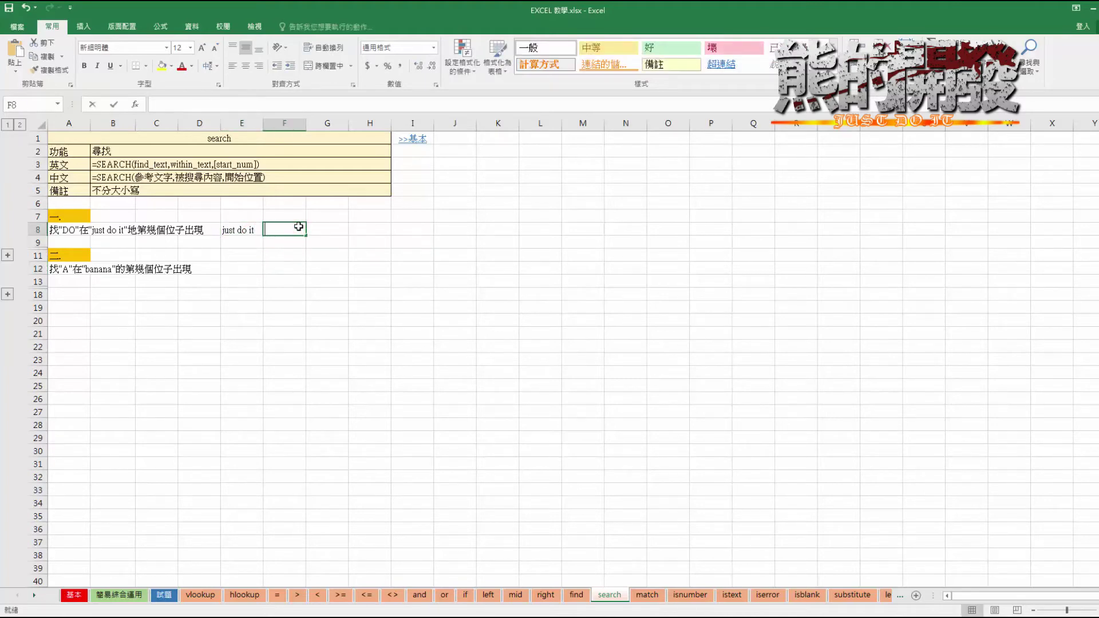
type("=")
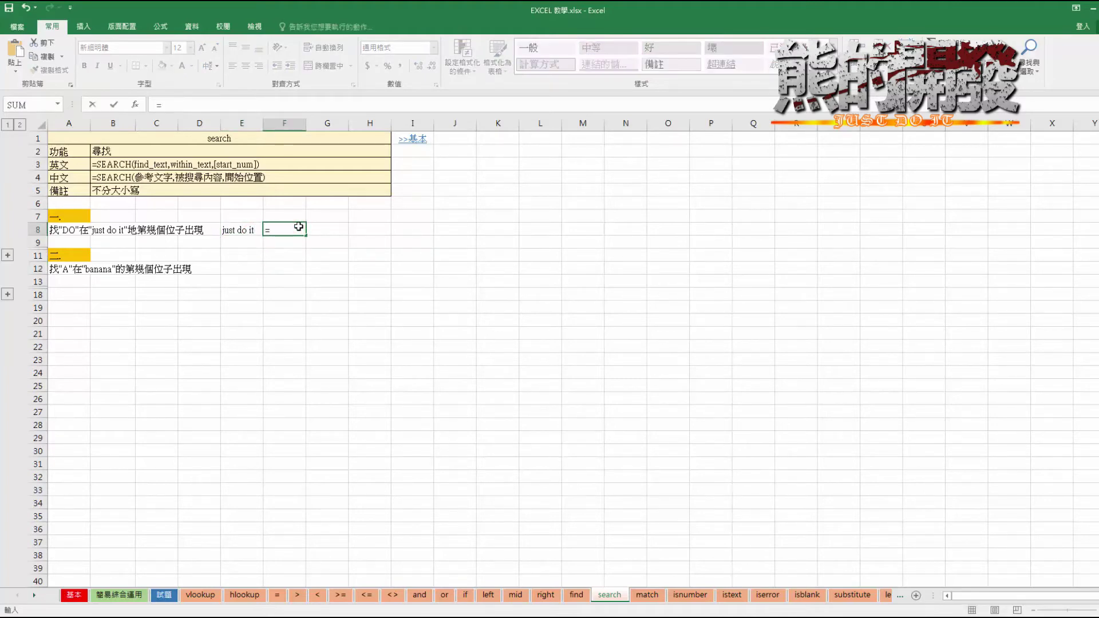
type("search")
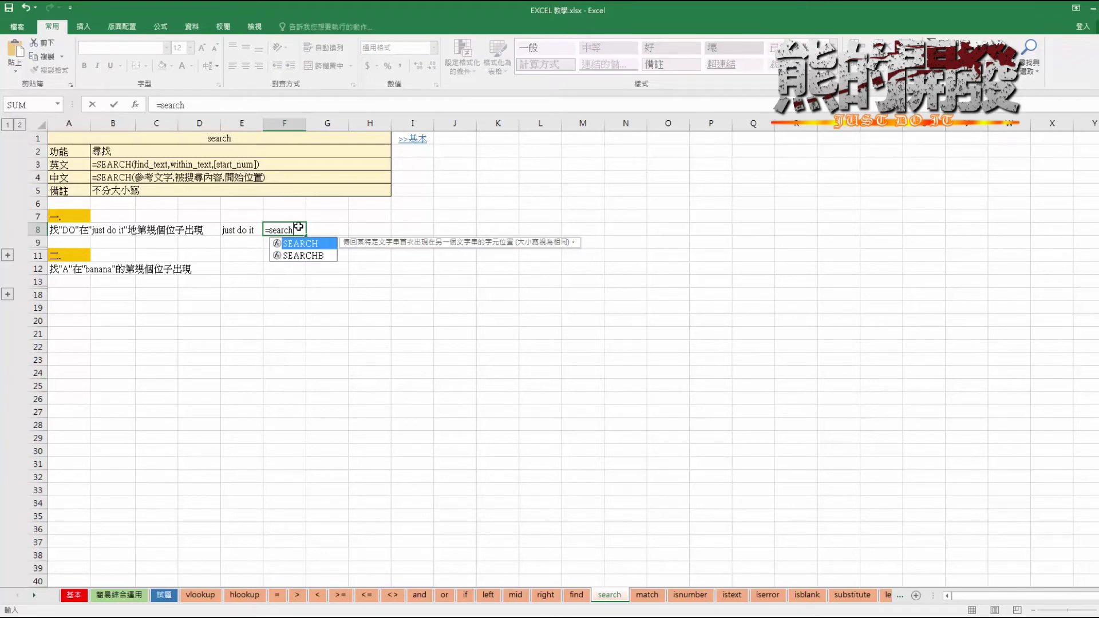
type("(\"")
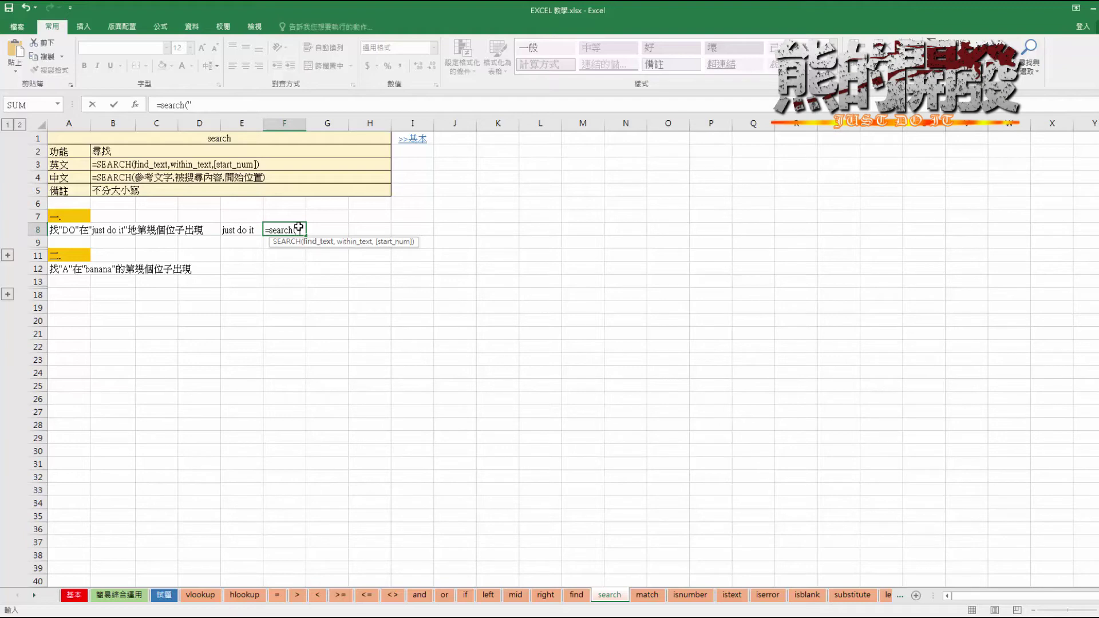
type("DO\"")
type("m")
key("BackSpace")
type(",")
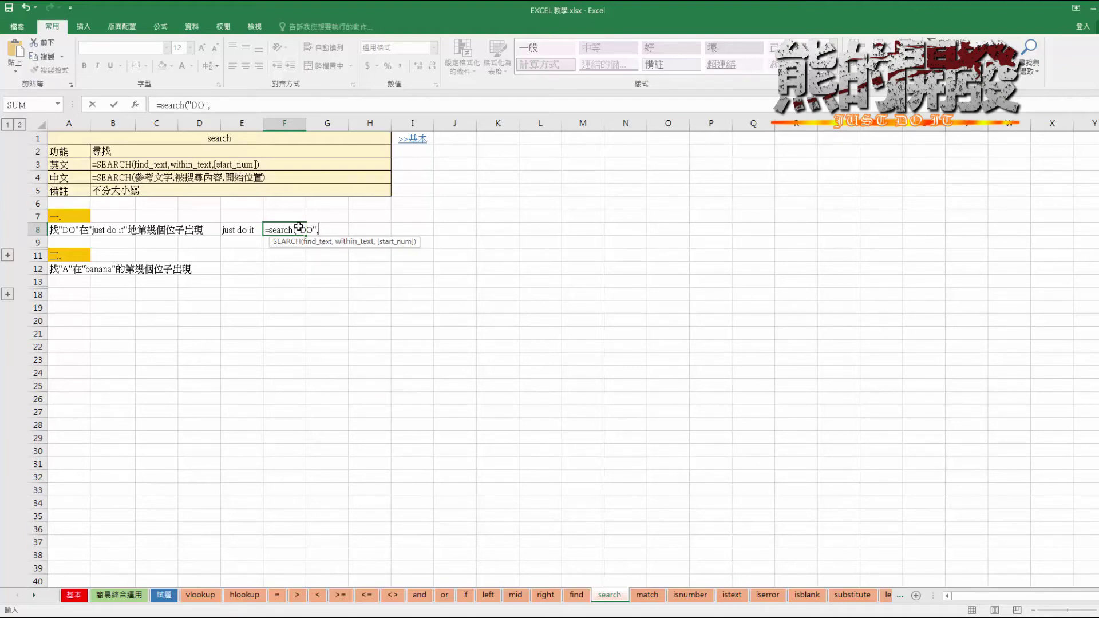
left_click(242, 231)
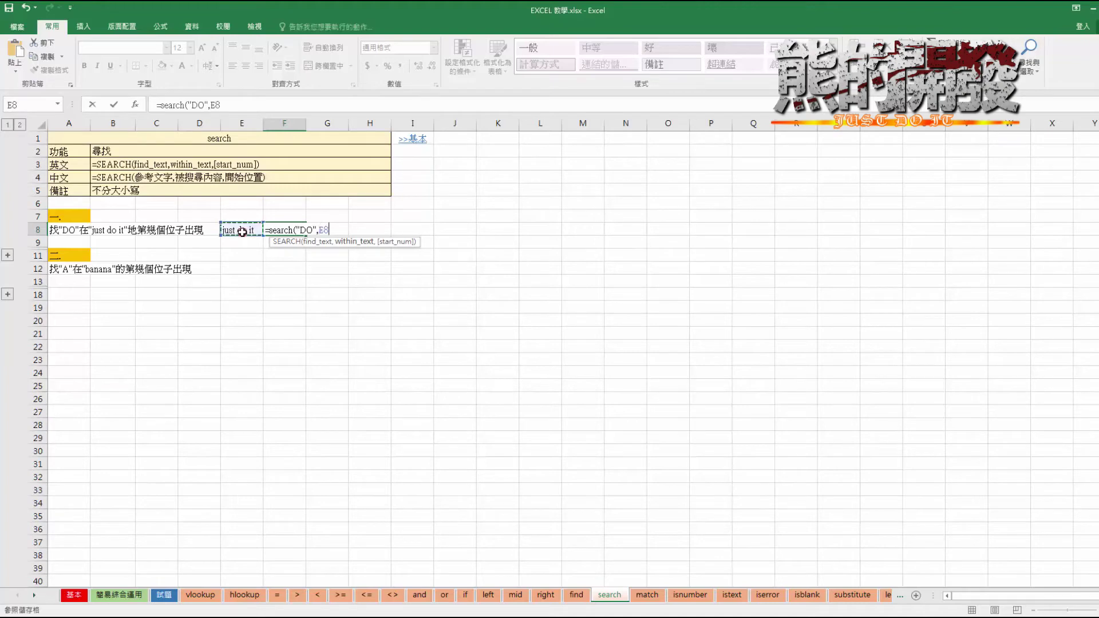
type(",")
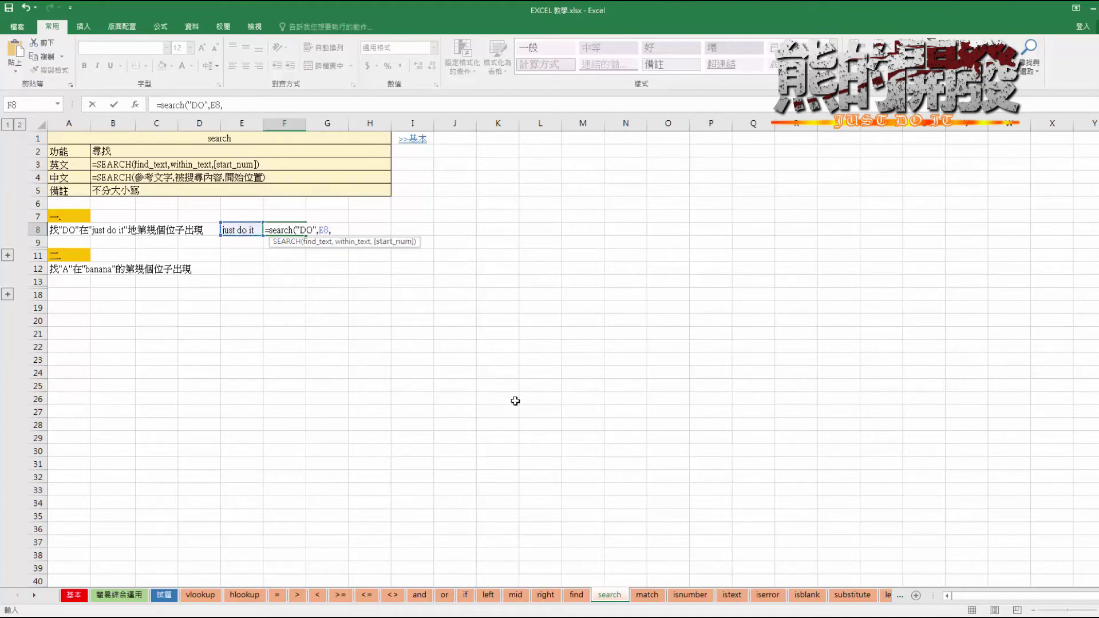
key("BackSpace")
key("Return")
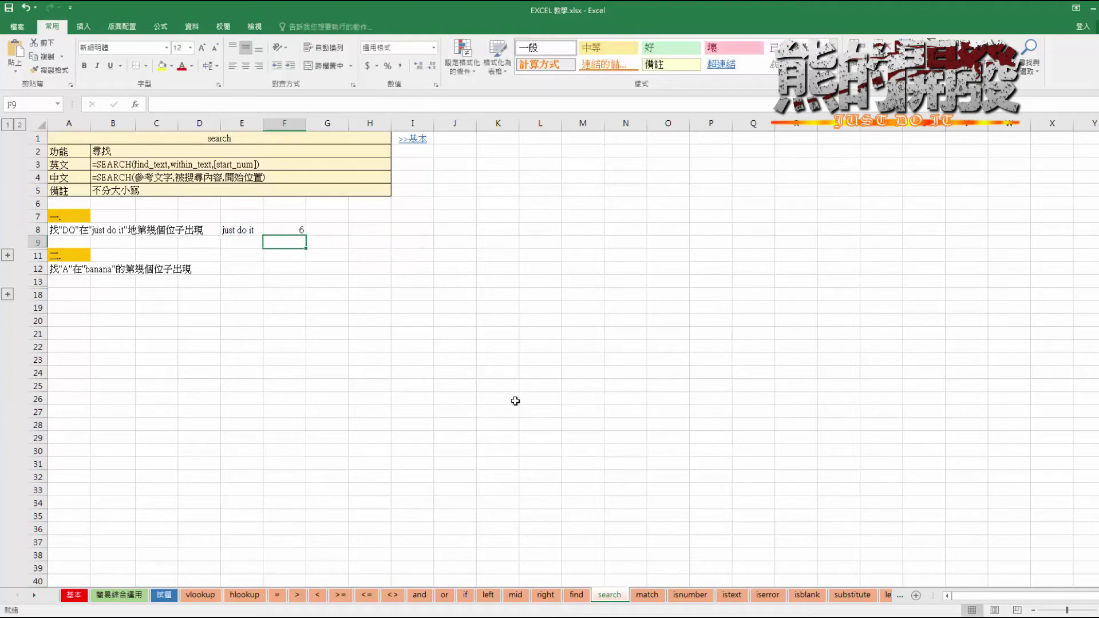
Enter the sample word banana in E12.
left_click(257, 308)
left_click(239, 267)
type("=")
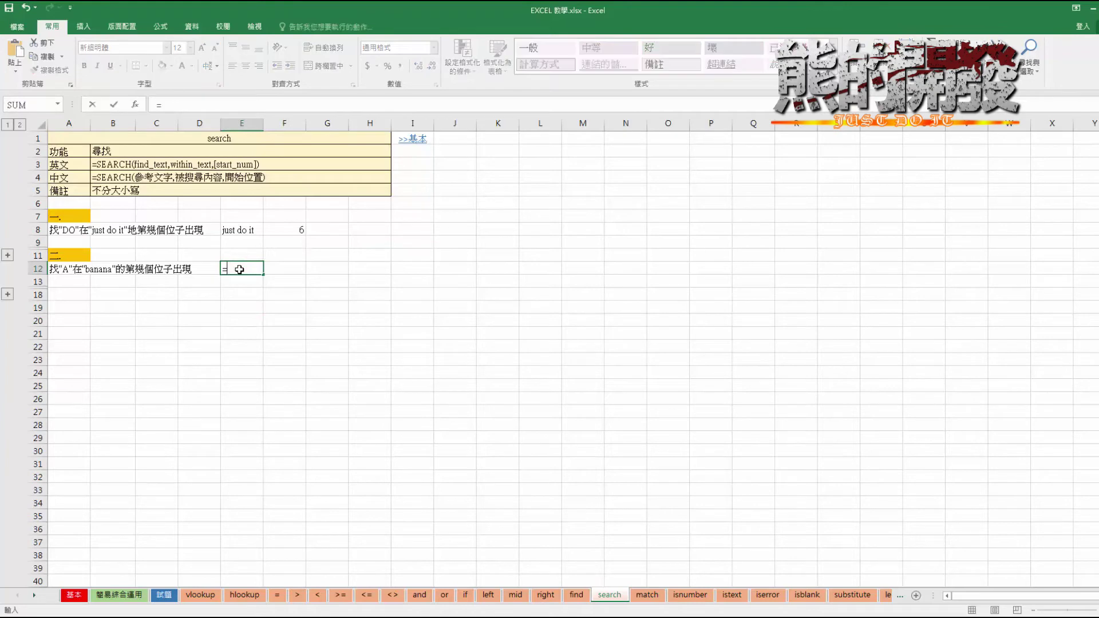
type("s")
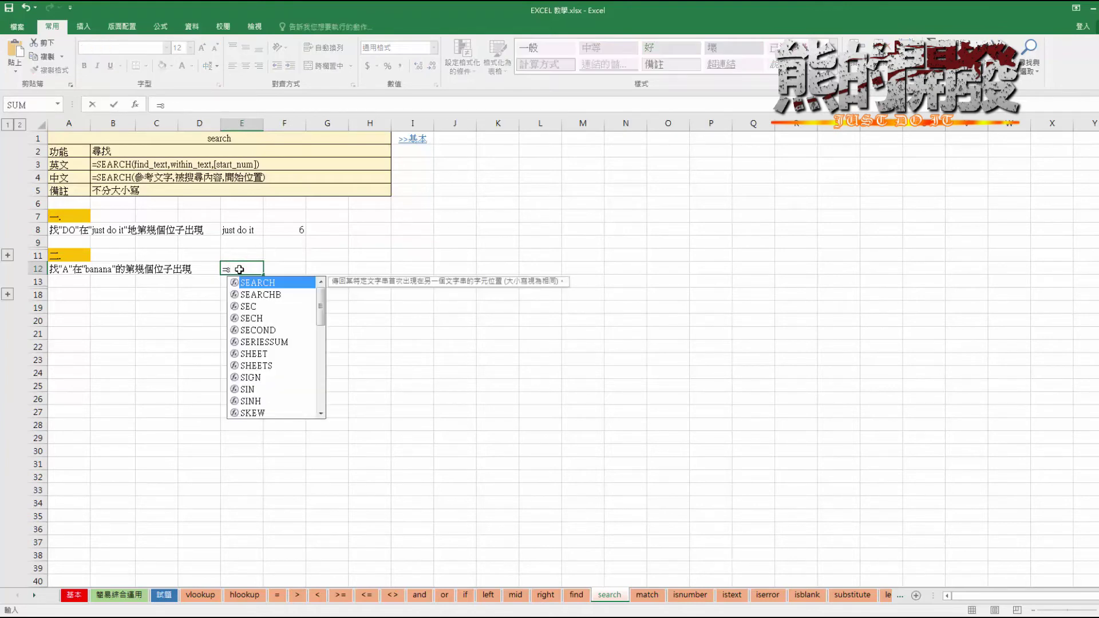
key("Tab")
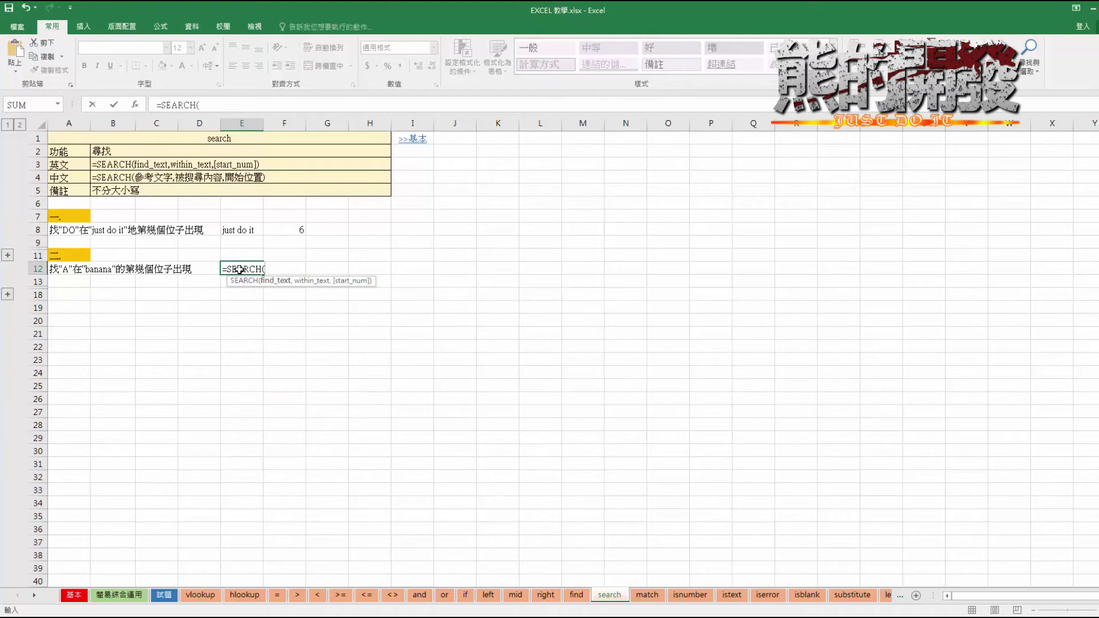
key("Escape")
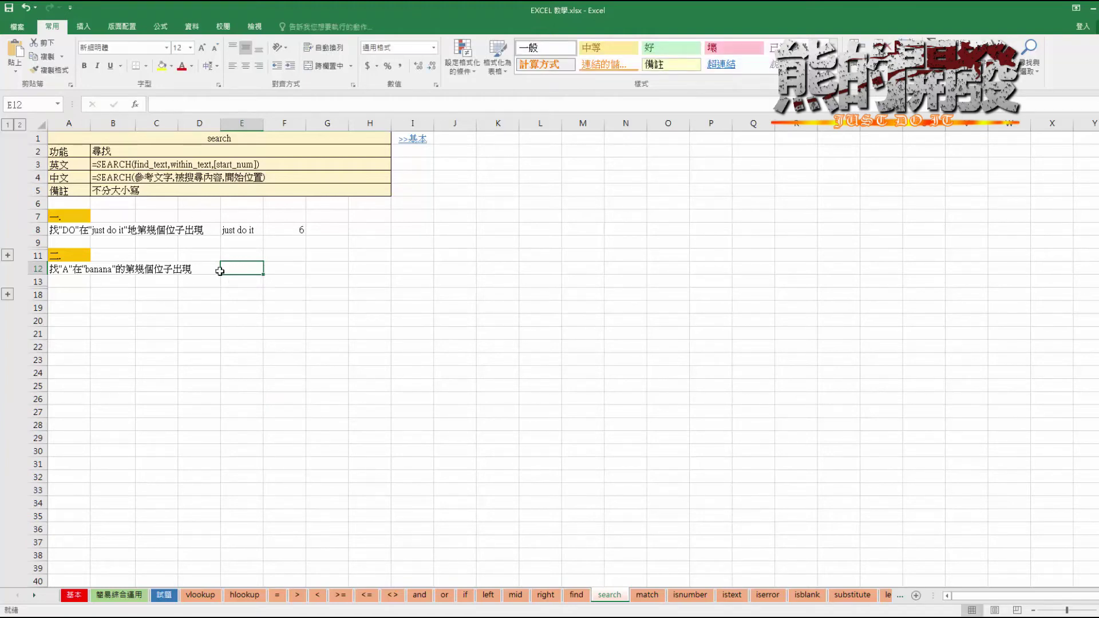
type("banana")
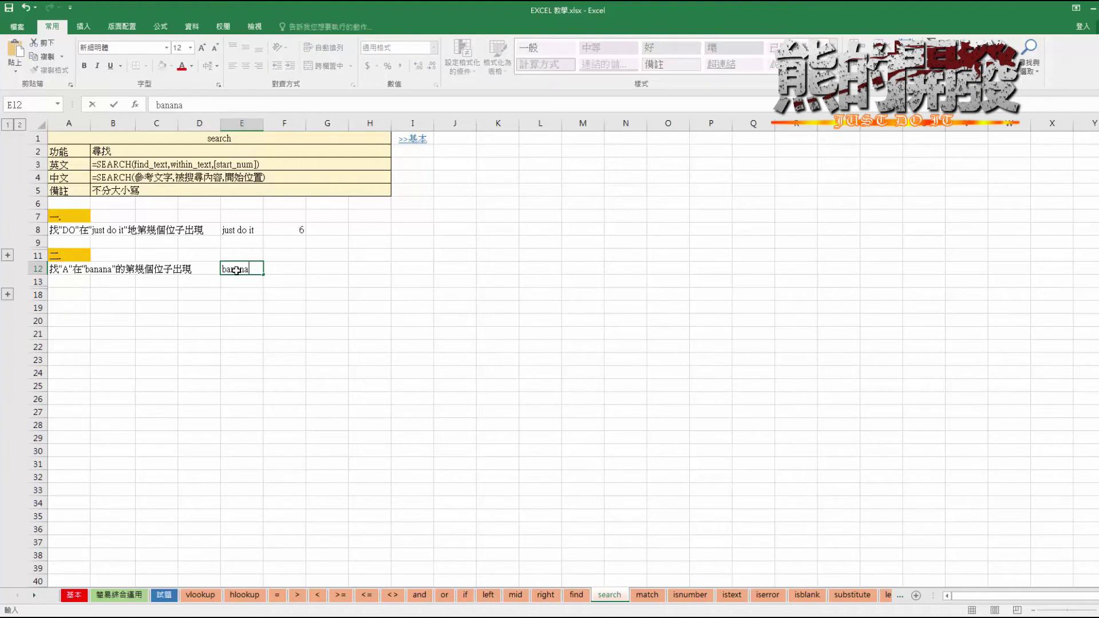
key("Tab")
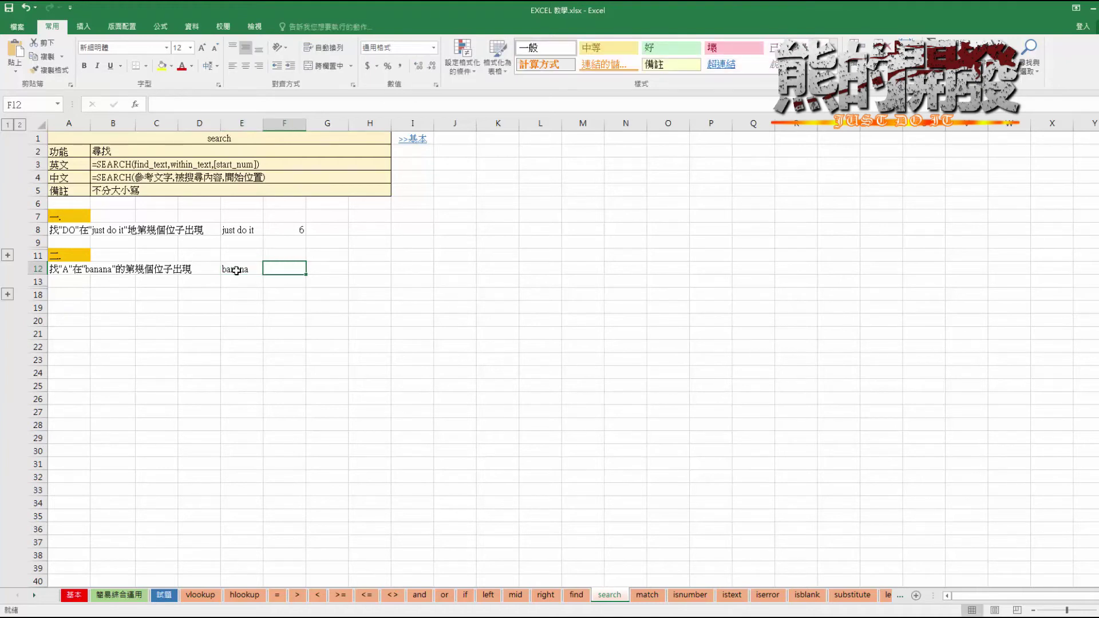
Enter =SEARCH("A",E12) in F12.
type("=sear")
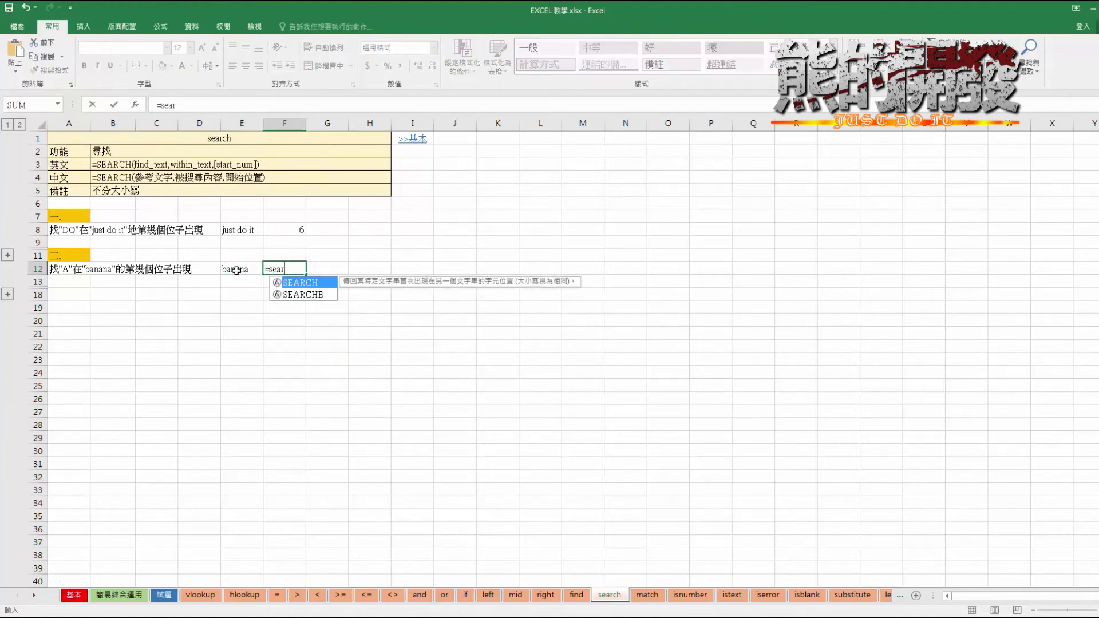
key("Tab")
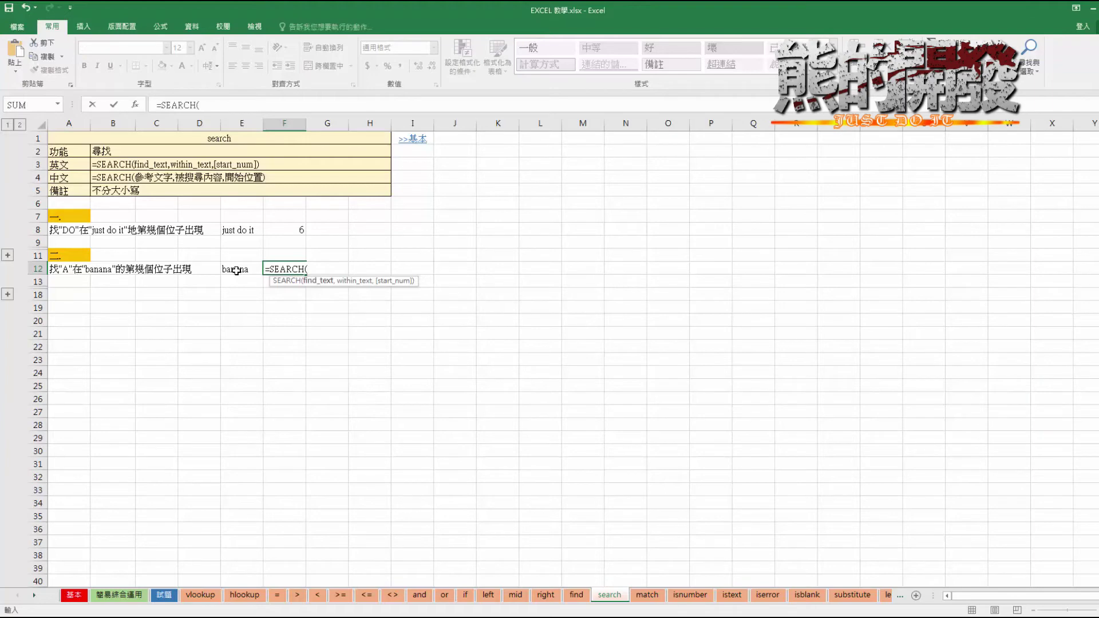
type("A\"")
type(",")
left_click(236, 269)
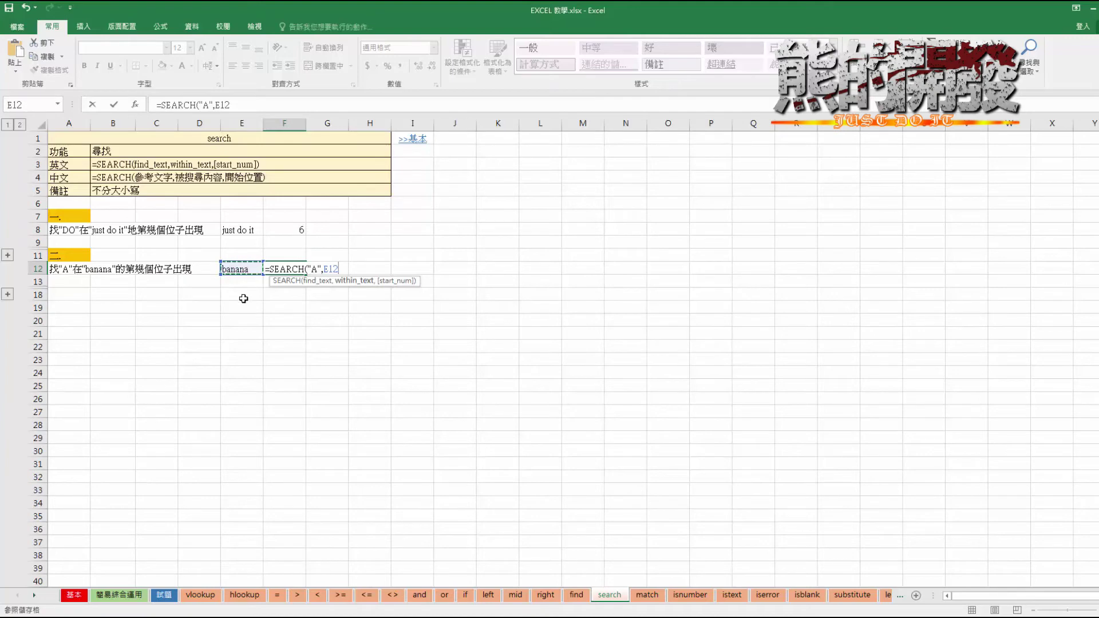
type(")")
key("Return")
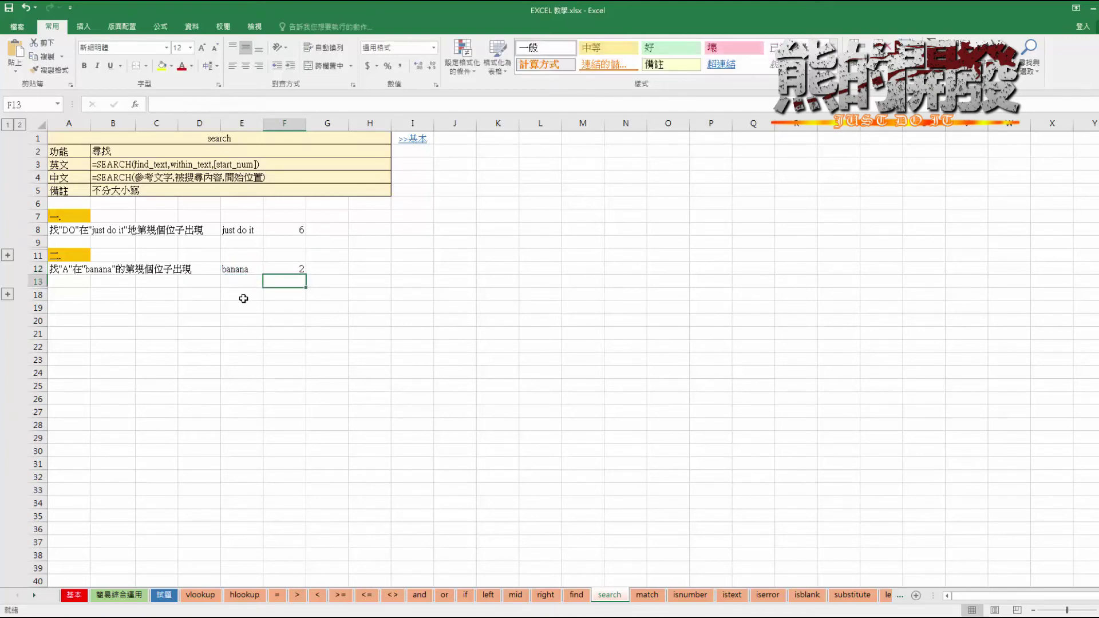
Give the F12 SEARCH a start position of 3, then 5, so it returns 6.
left_click(279, 268)
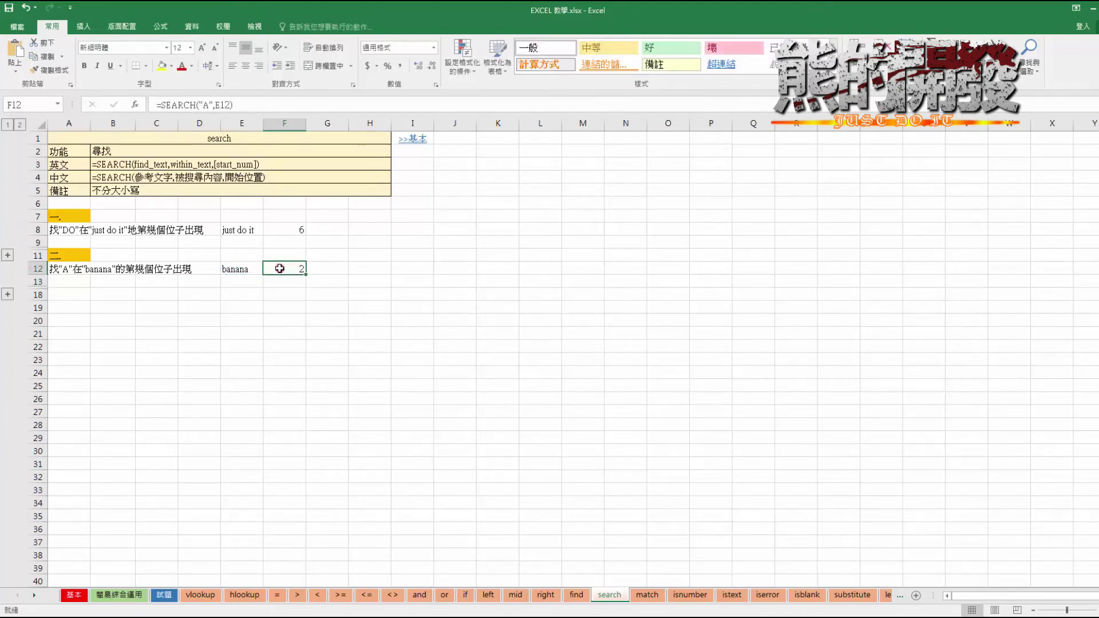
left_click(237, 103)
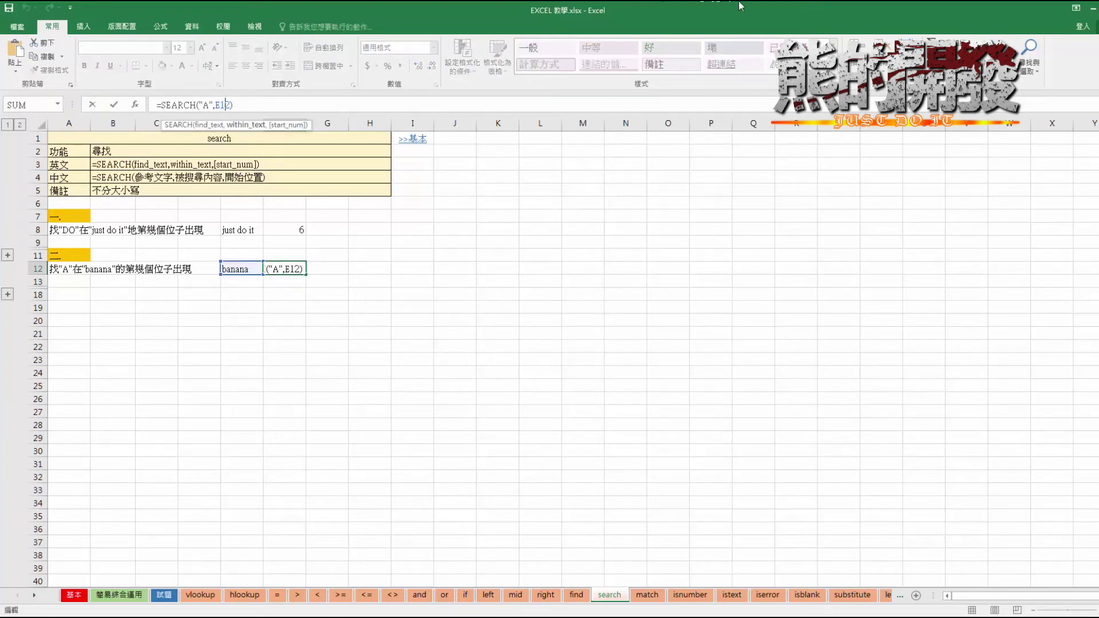
type(",3")
key("Return")
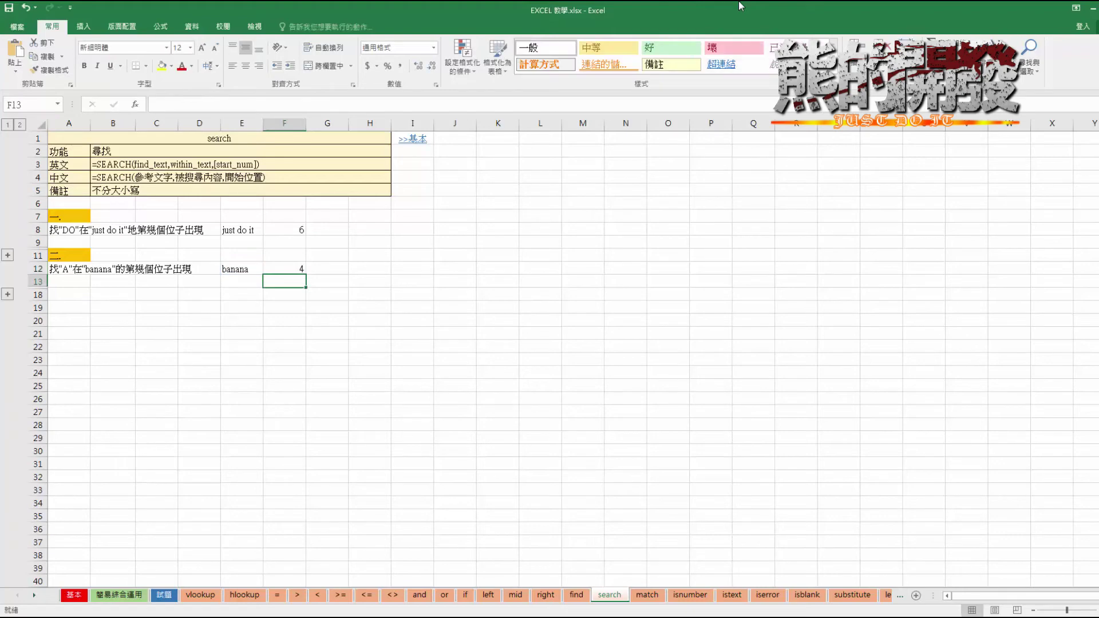
key("Up")
key("F2")
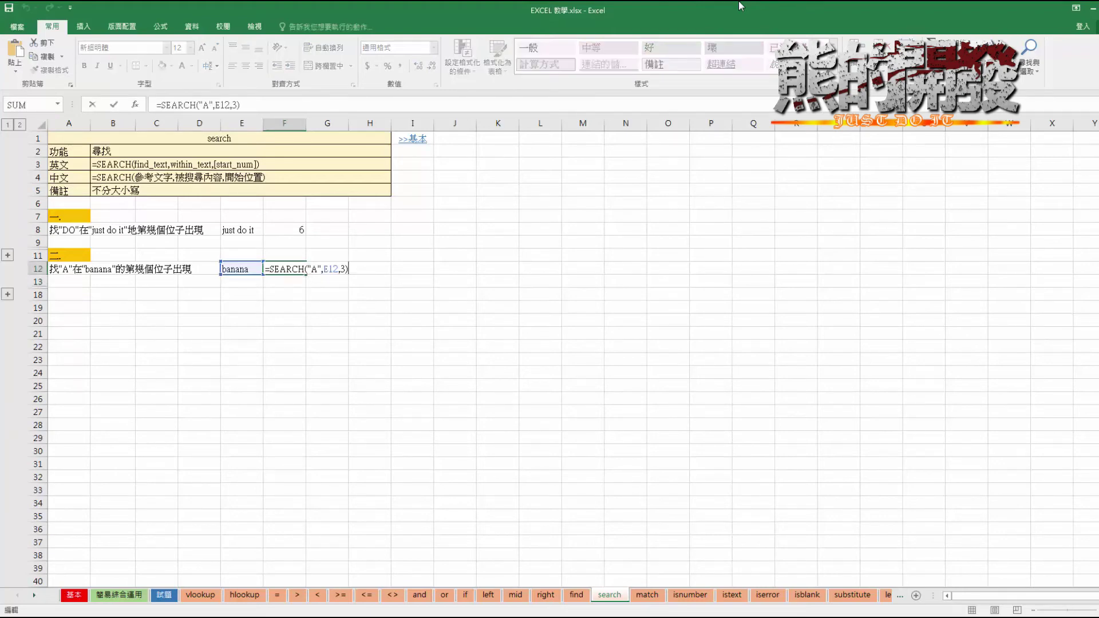
key("Left")
key("BackSpace")
type("5")
key("Return")
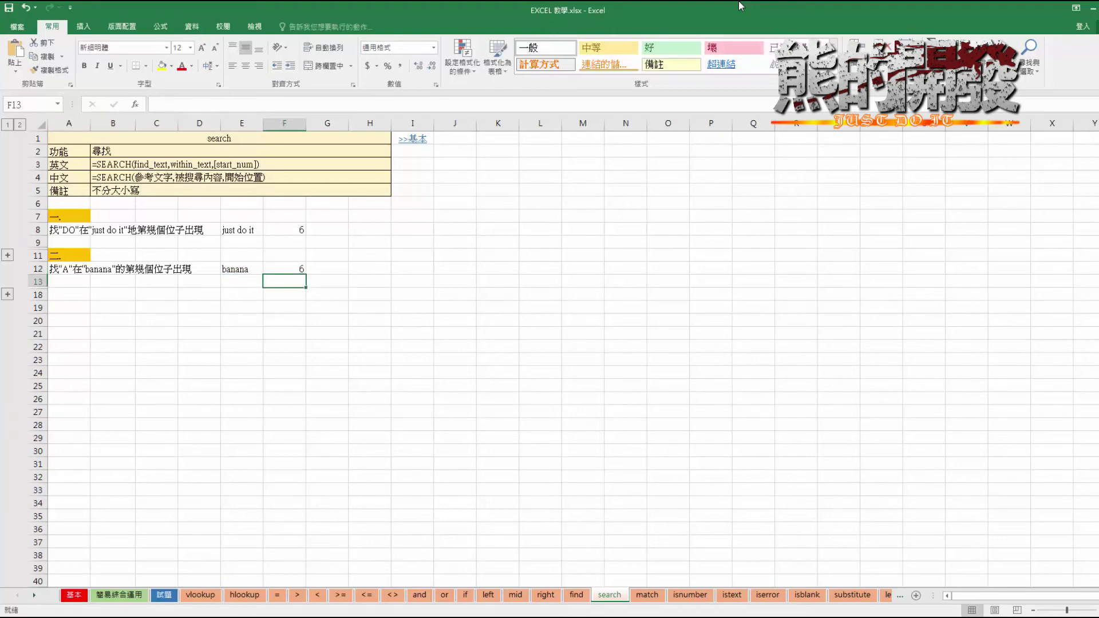
left_click(584, 490)
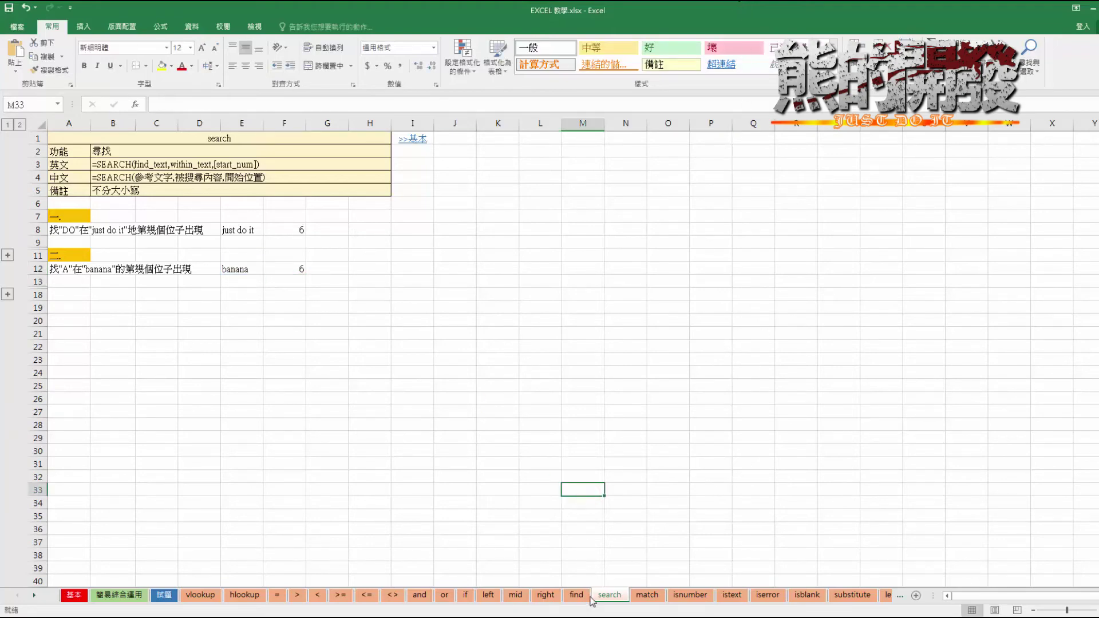
left_click(449, 497)
left_click(309, 397)
left_click(286, 345)
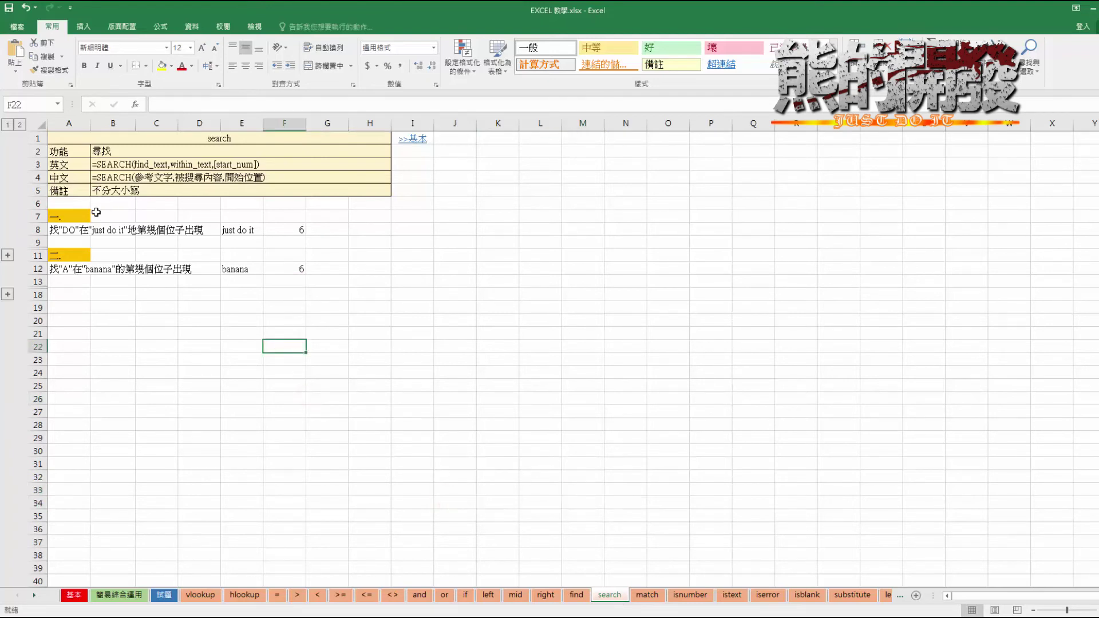
key("ctrl+Page_Up")
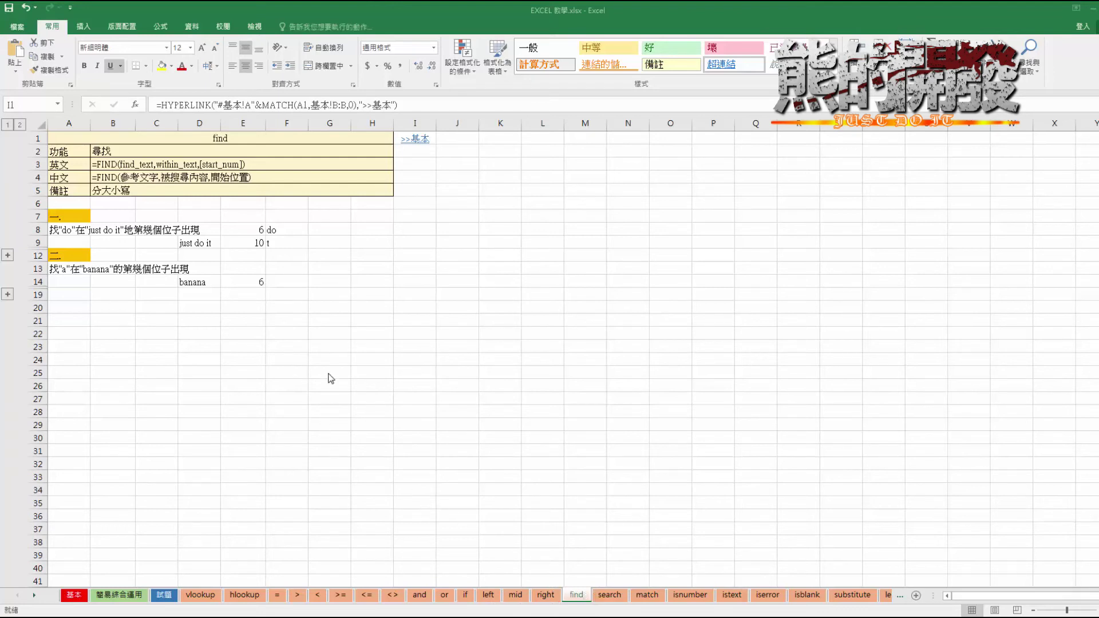
left_click(298, 346)
left_click(257, 311)
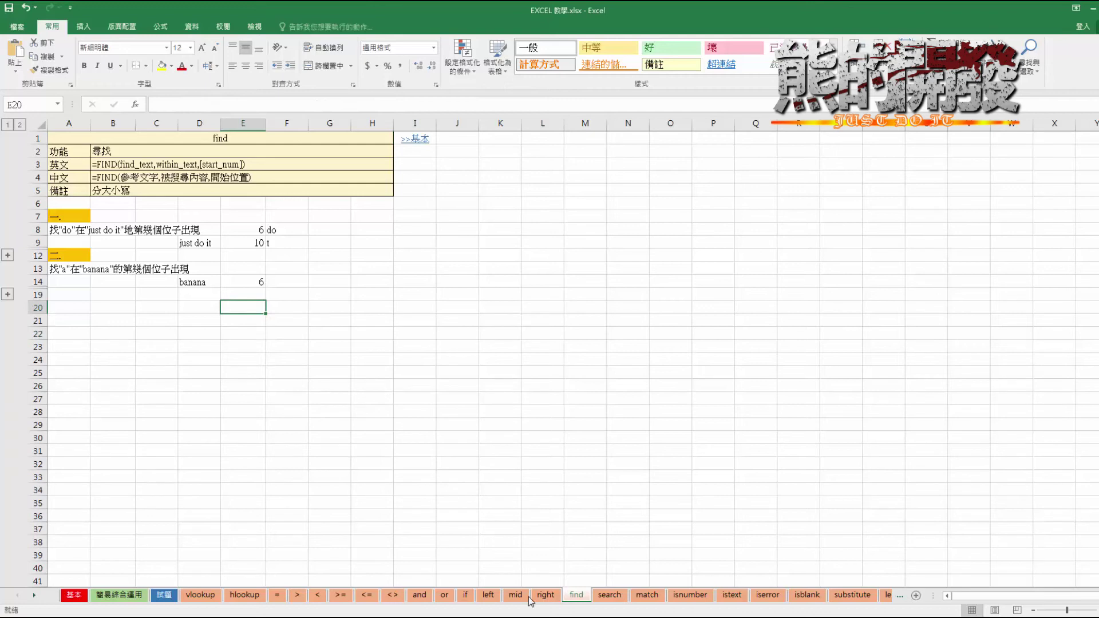
left_click(492, 421)
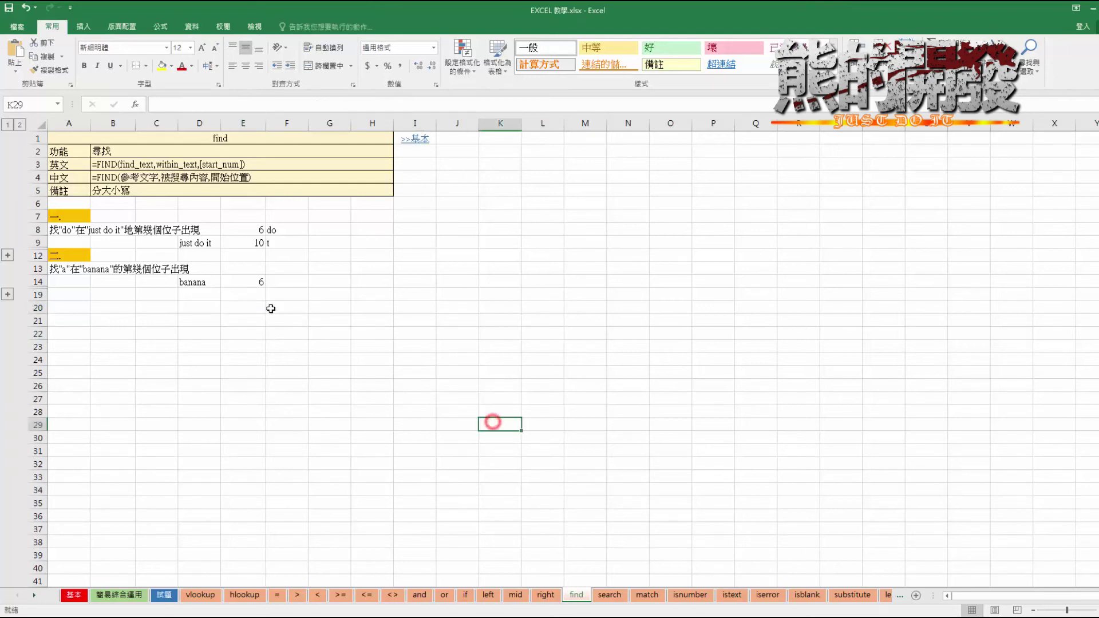
left_click(297, 279)
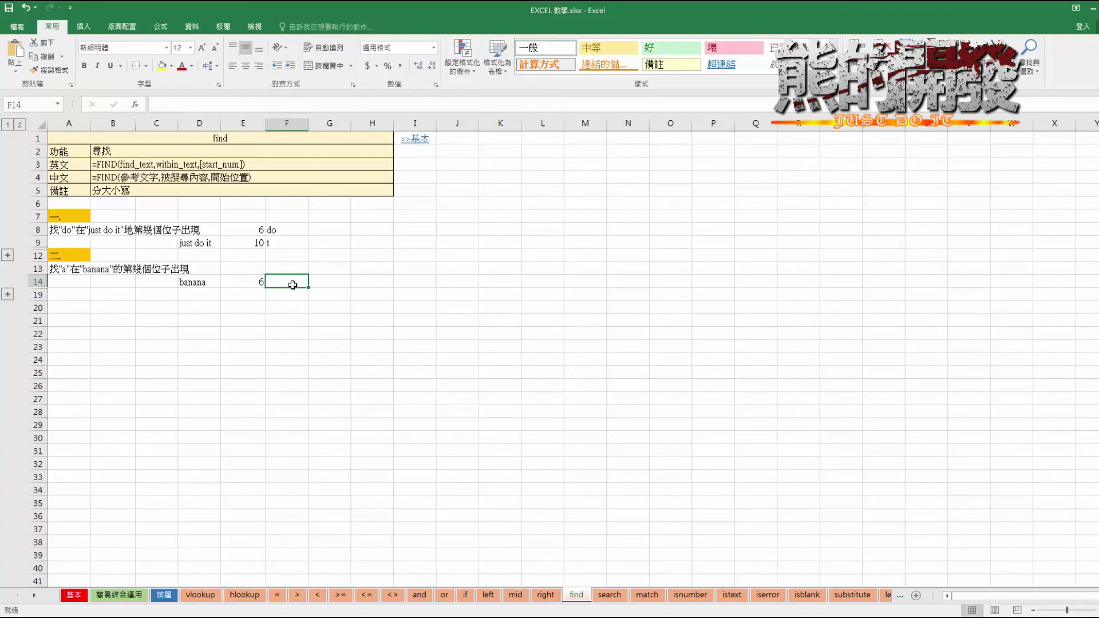
Enter =mid(D14,E14,3) in F14 to take 3 characters of banana from E14's position.
type("=")
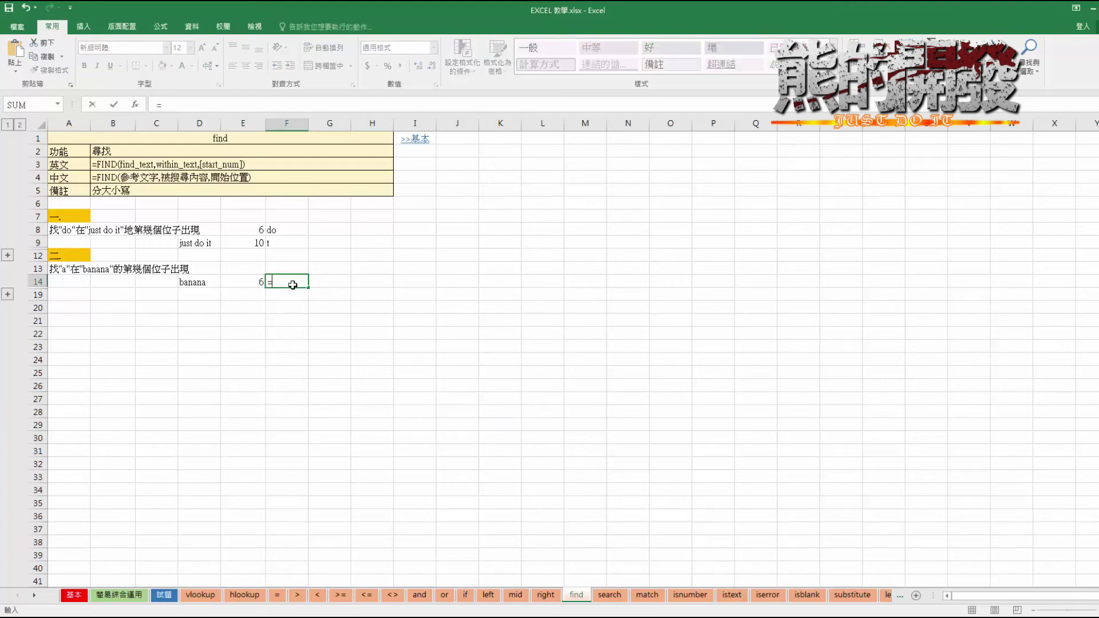
type("mid")
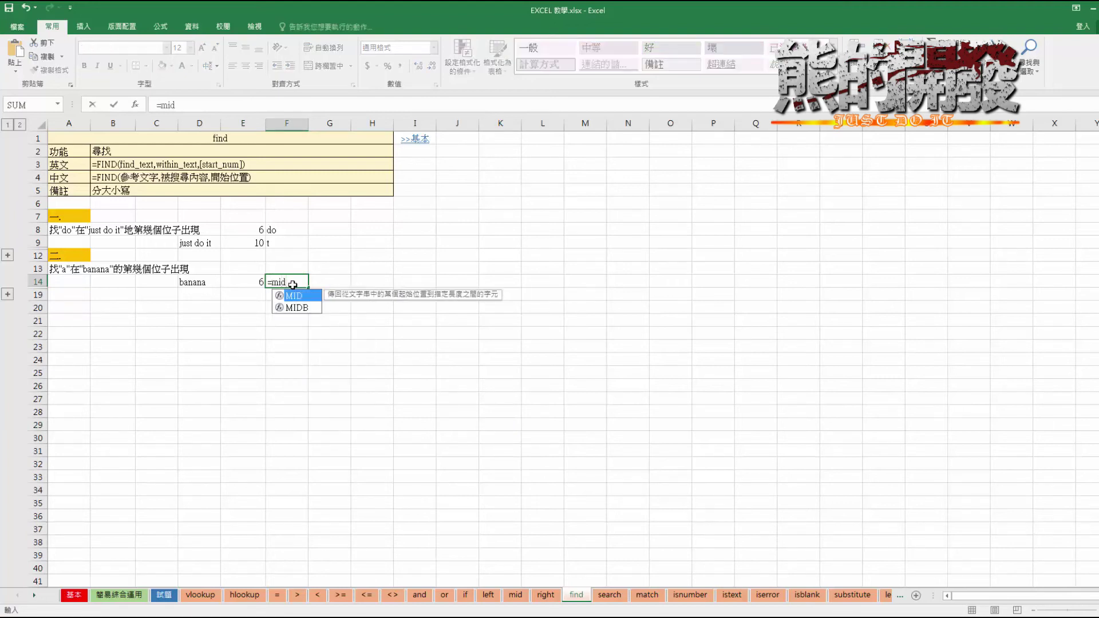
type("(")
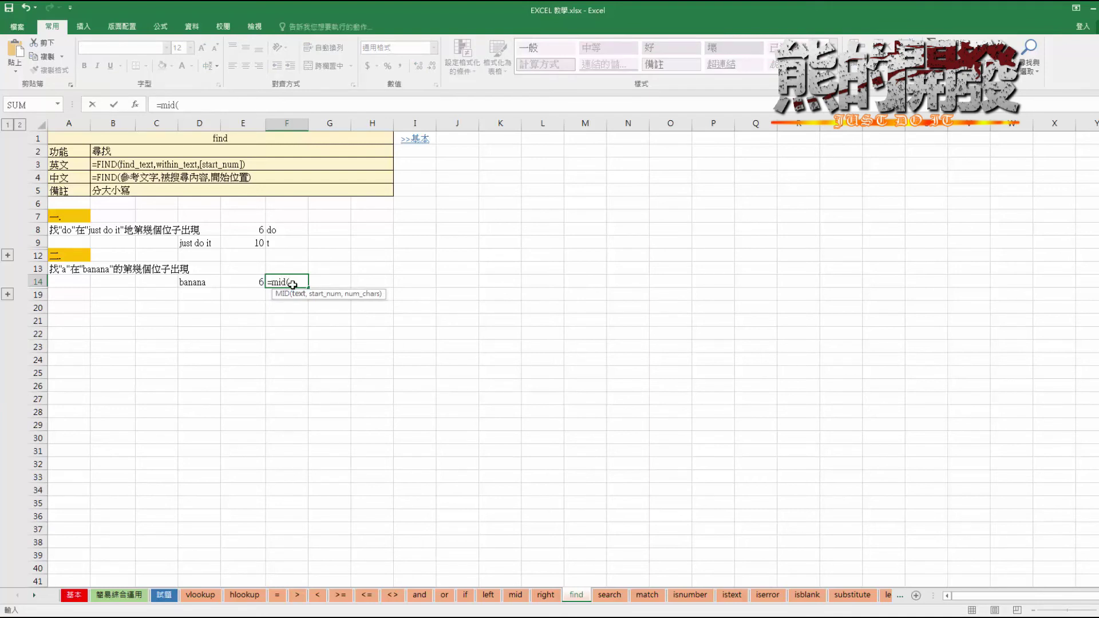
left_click(205, 281)
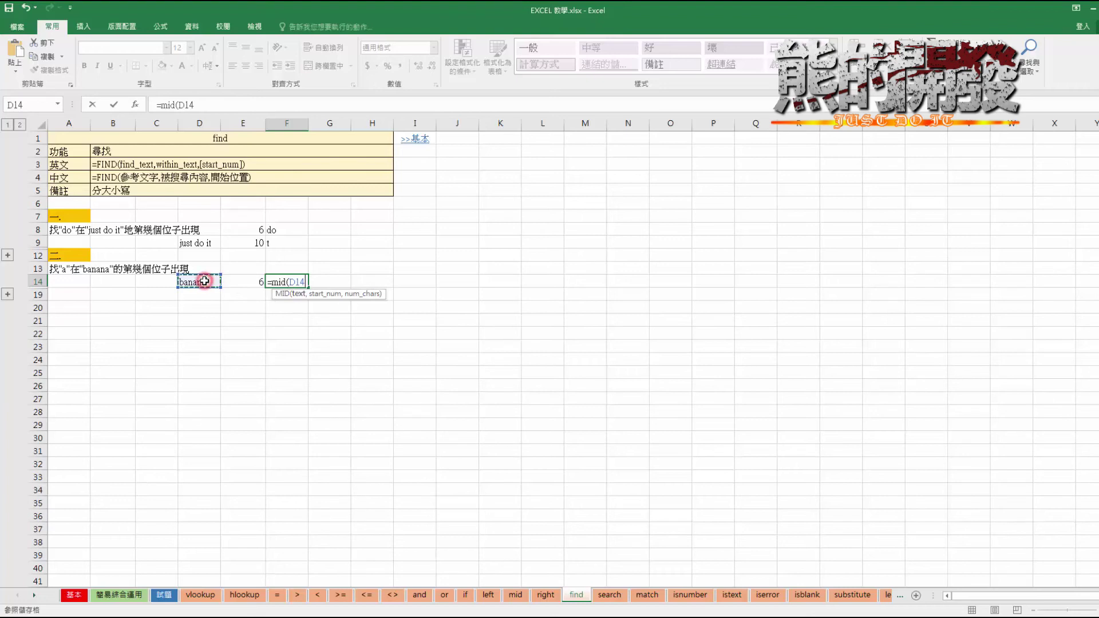
type(",")
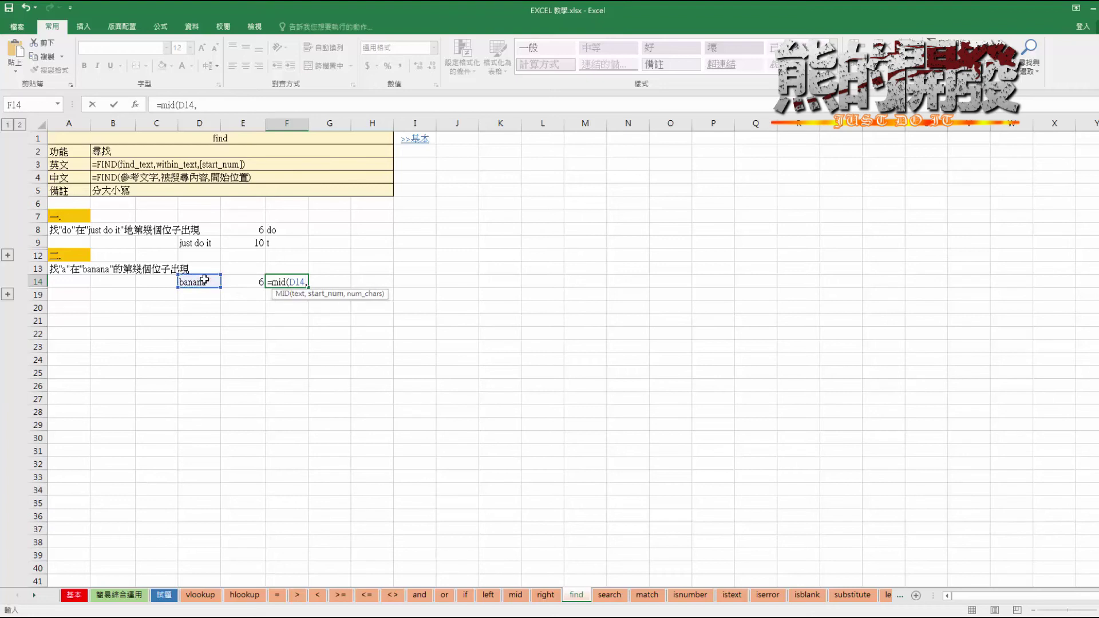
left_click(256, 281)
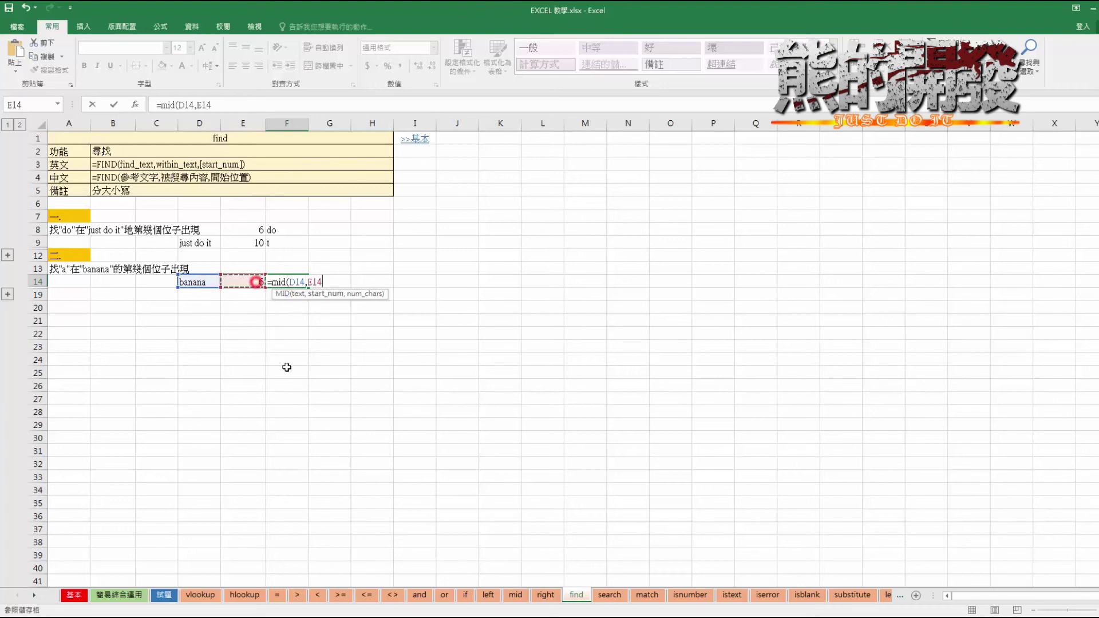
type(",3")
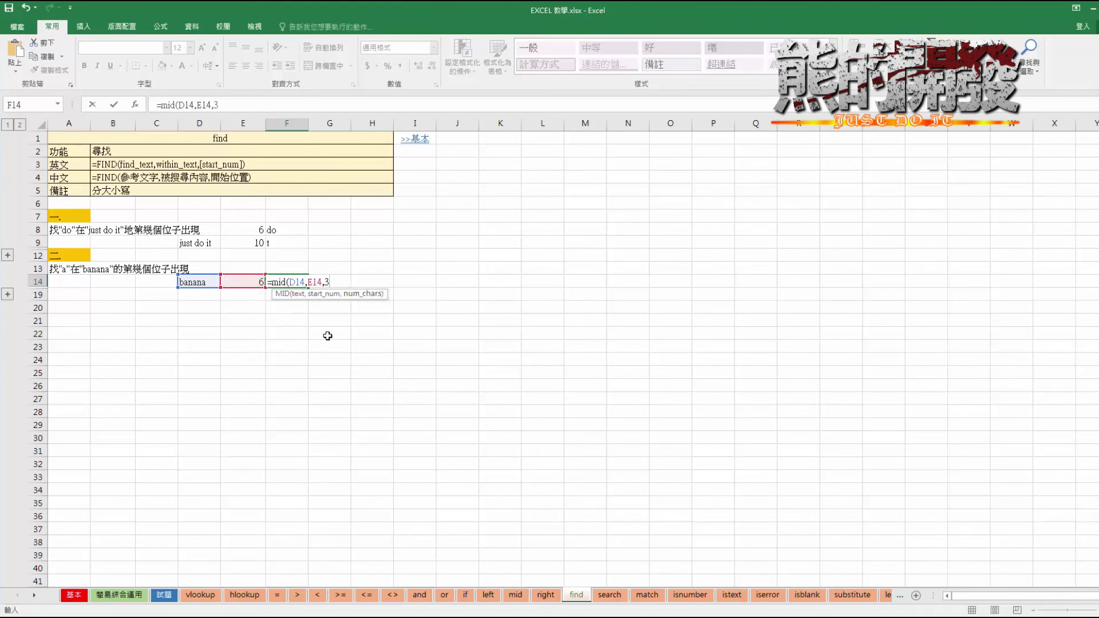
key("Return")
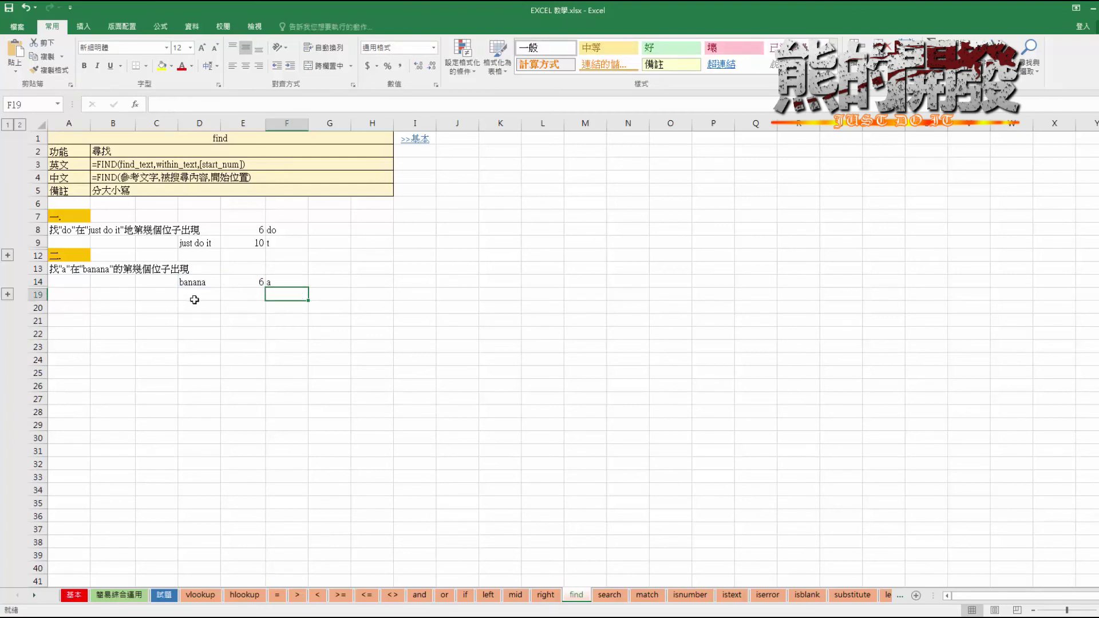
Change E14 to =FIND("a",D14), dropping the start position so it returns 2.
left_click(247, 281)
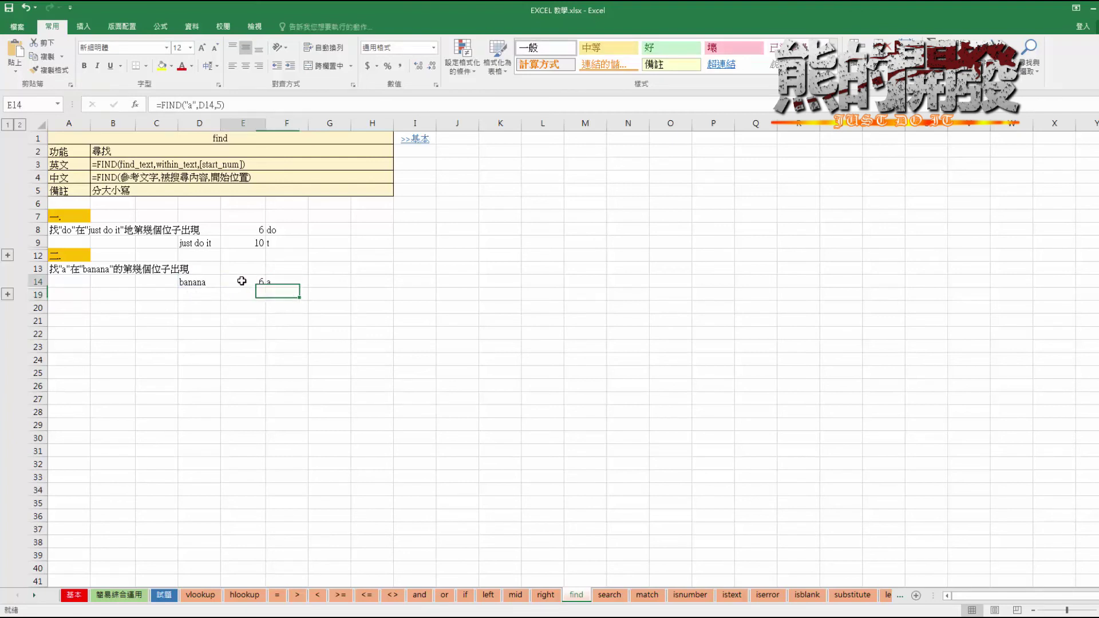
left_click(223, 105)
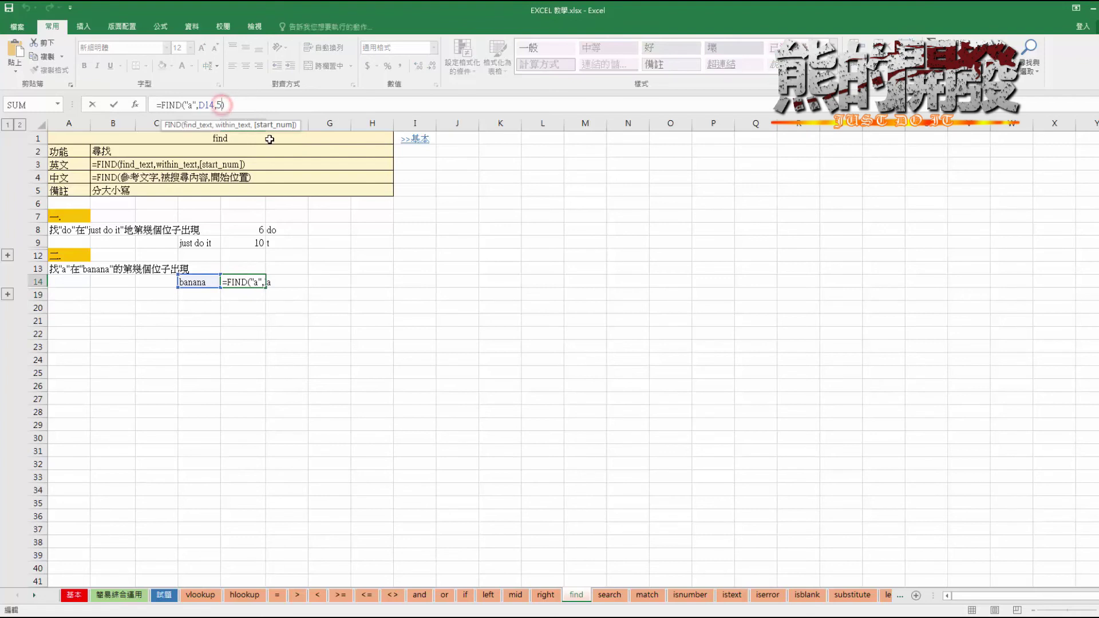
key("BackSpace")
type("2")
key("Return")
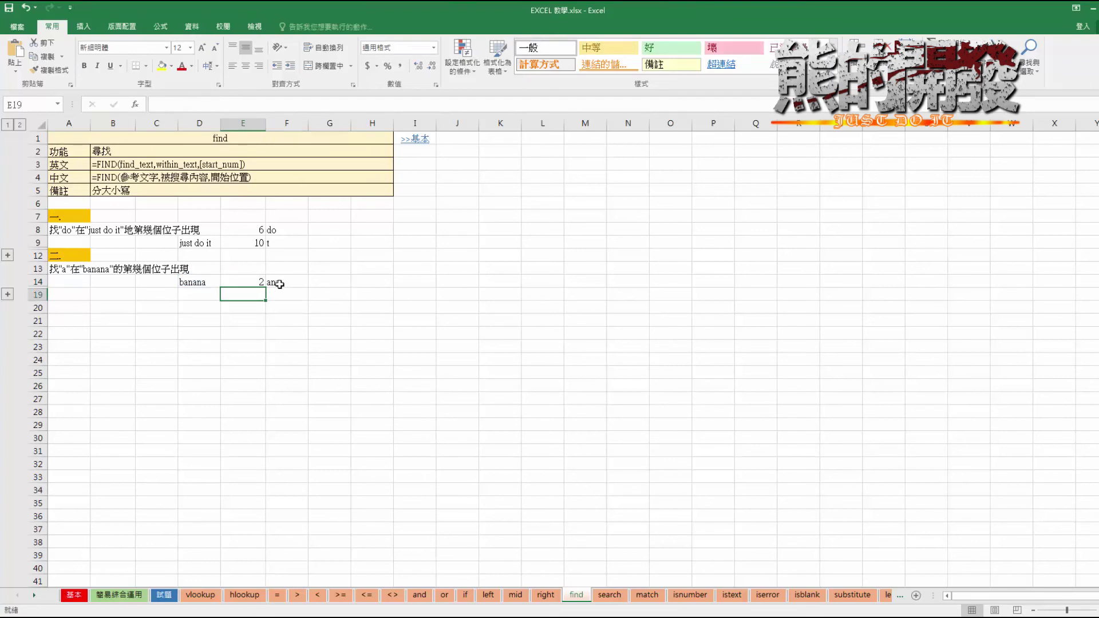
left_click(295, 288)
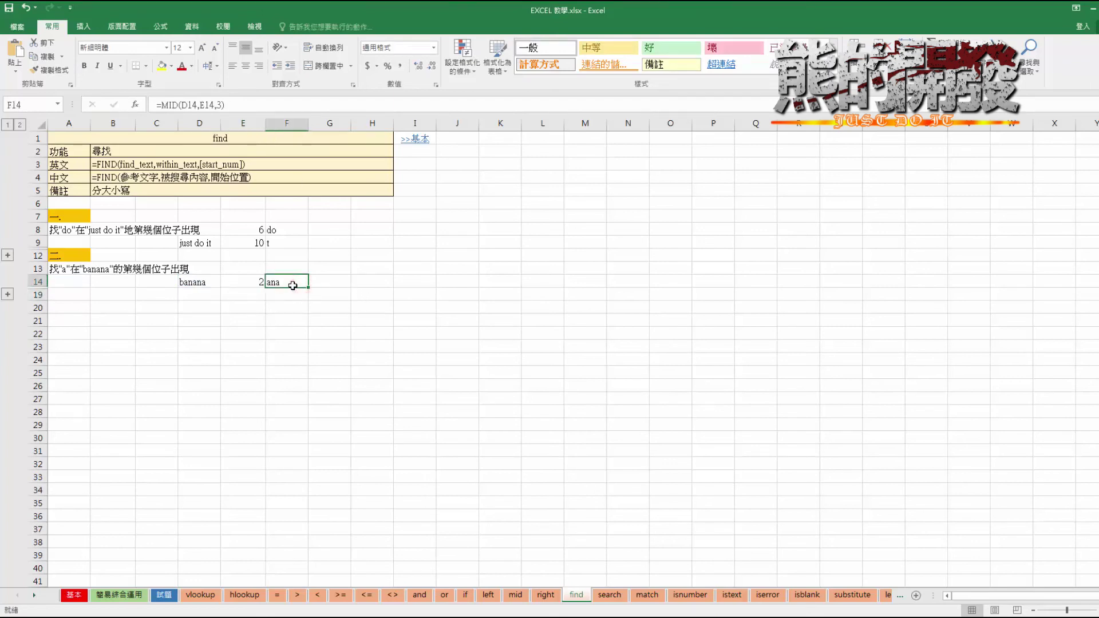
left_click(248, 282)
left_click(209, 104)
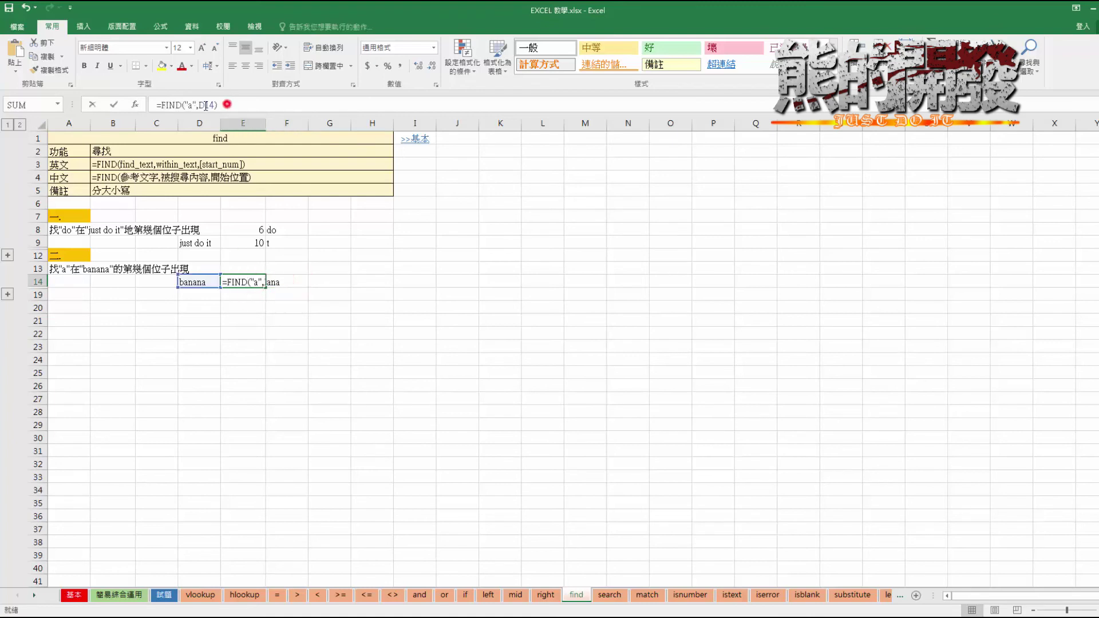
key("ctrl+Return")
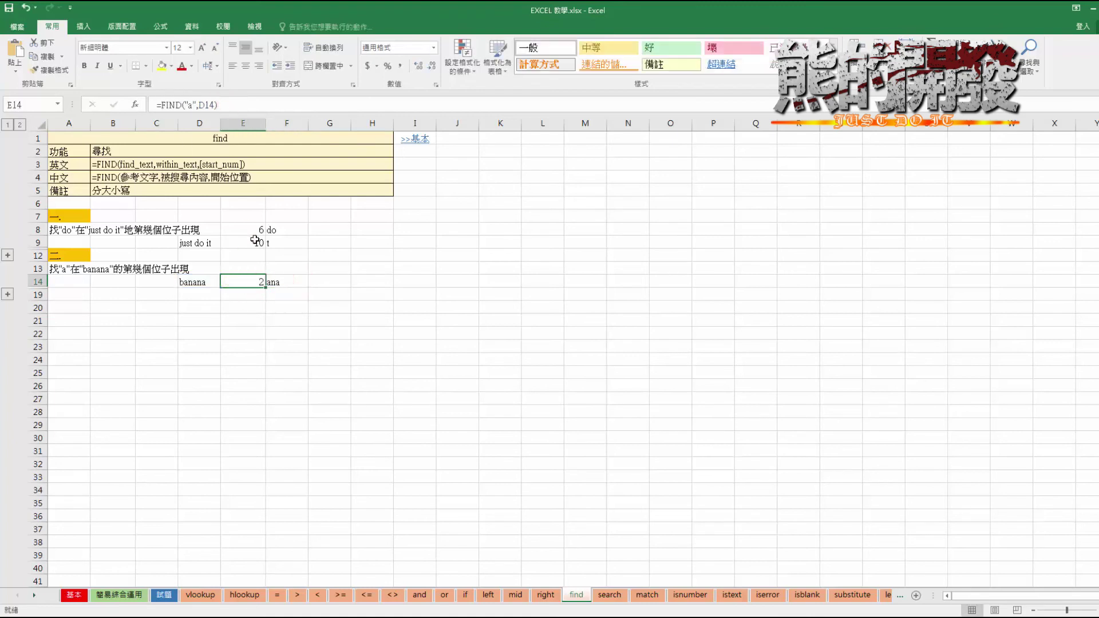
Nest the FIND in F14 as =MID(D14,FIND("a",D14),3), returning "ana".
left_click(302, 326)
left_click(298, 279)
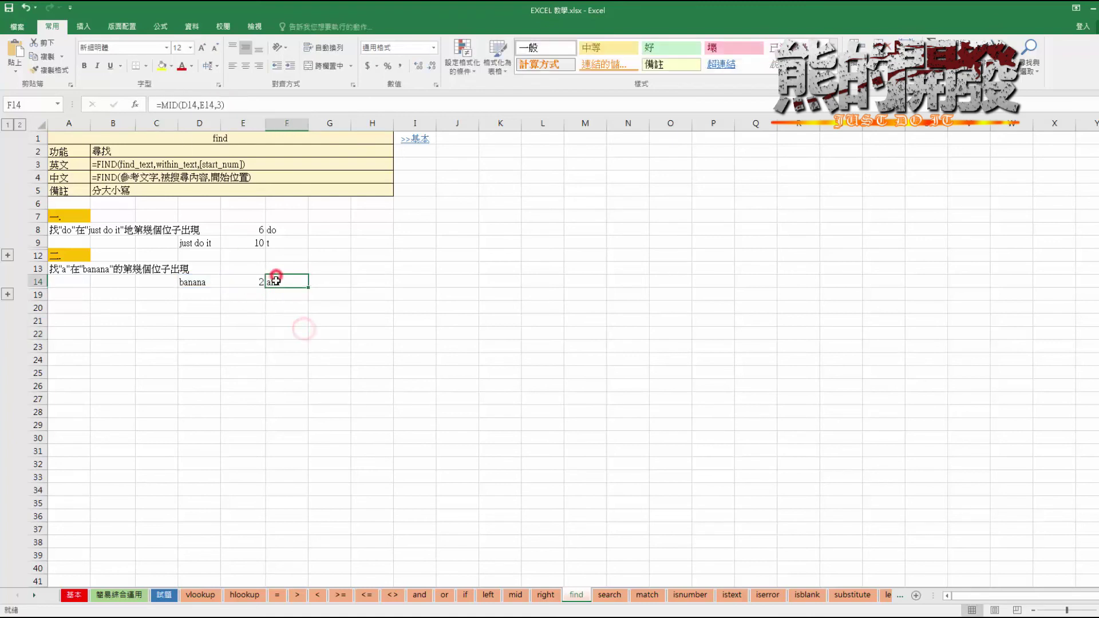
left_click(222, 103)
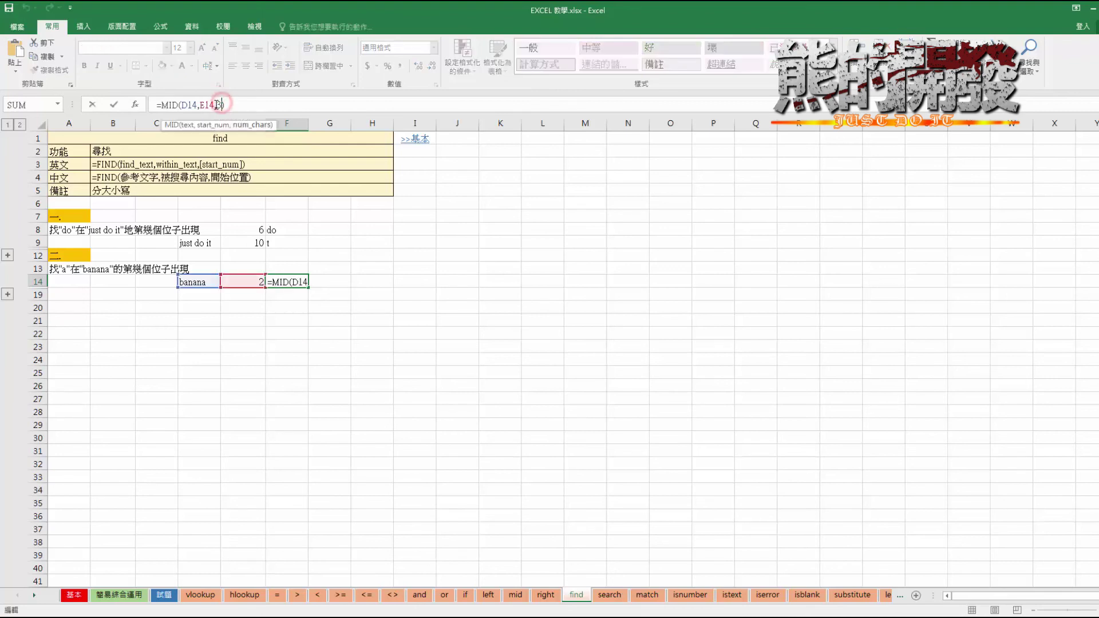
double_click(203, 105)
type("FIND(\"a\",D14")
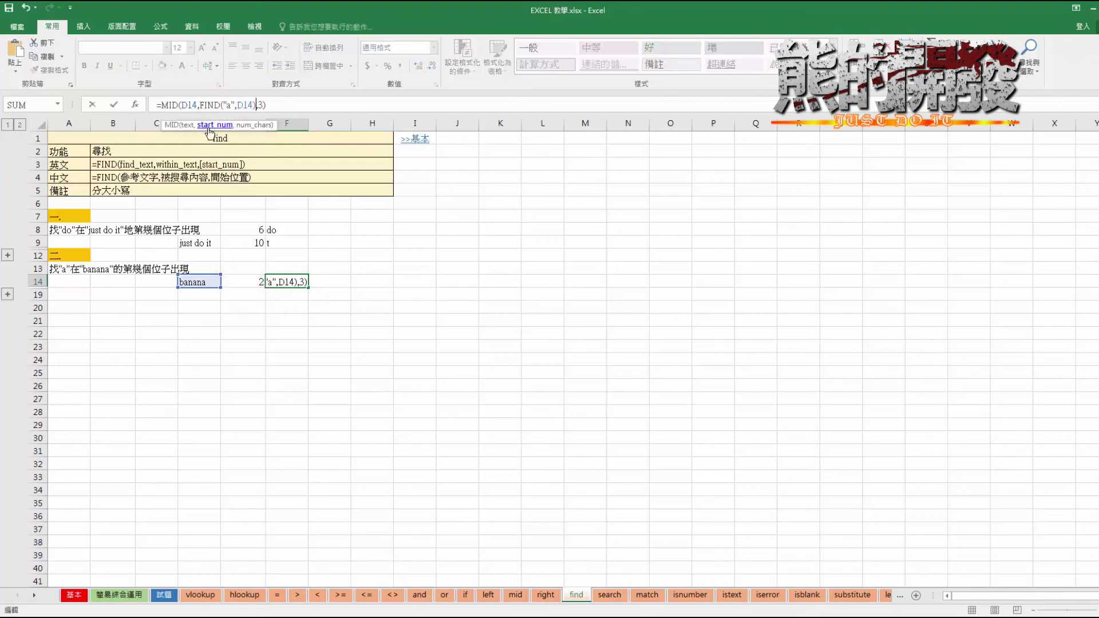
key("Return")
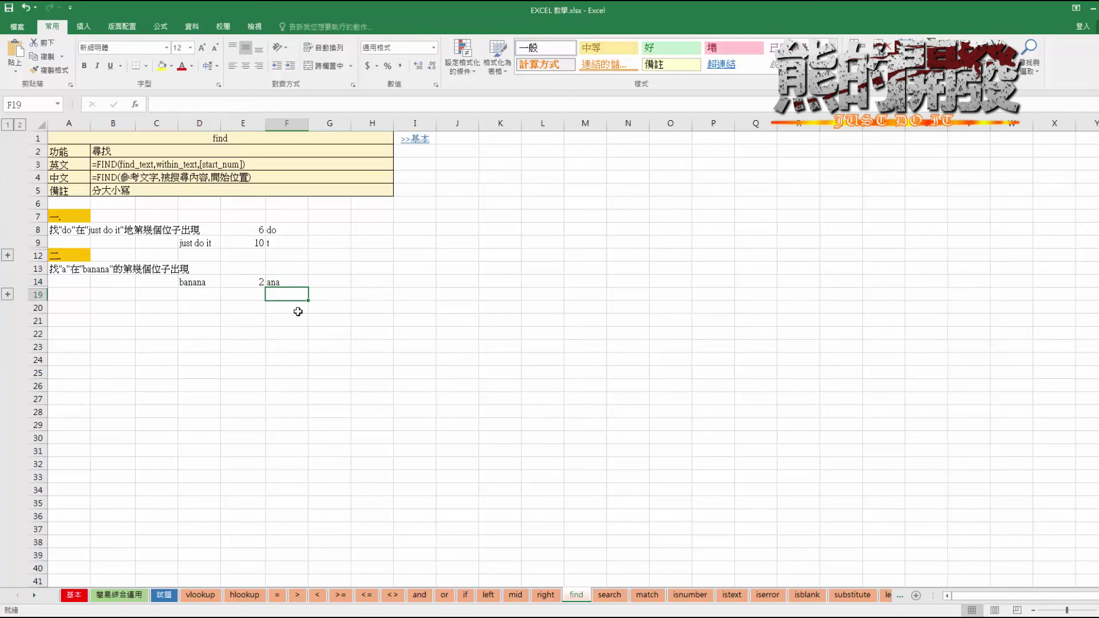
left_click(292, 283)
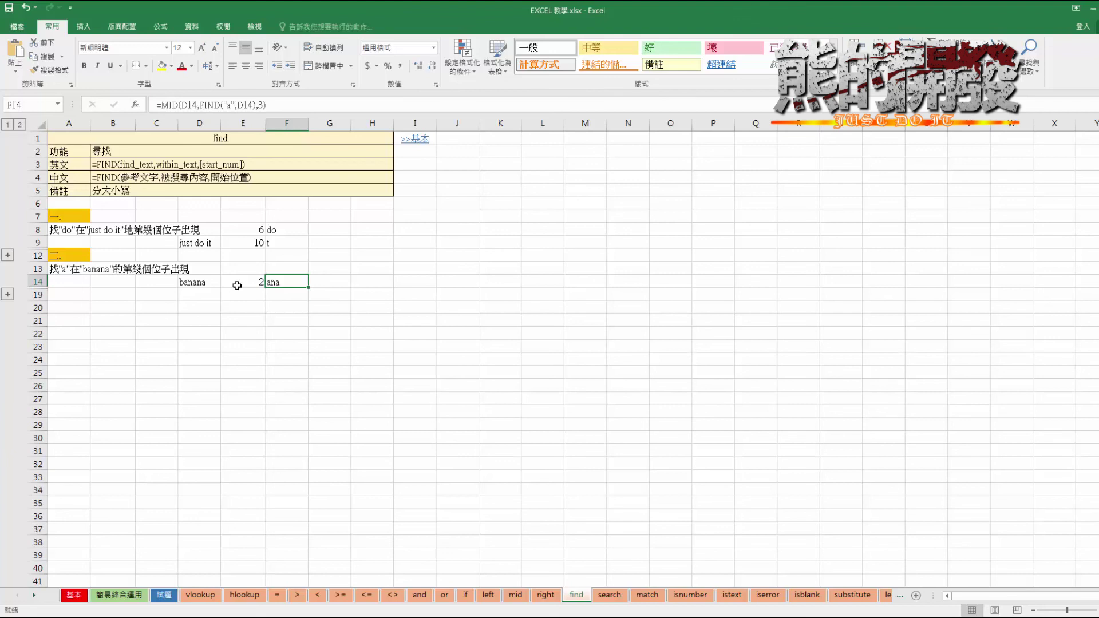
left_click(273, 295)
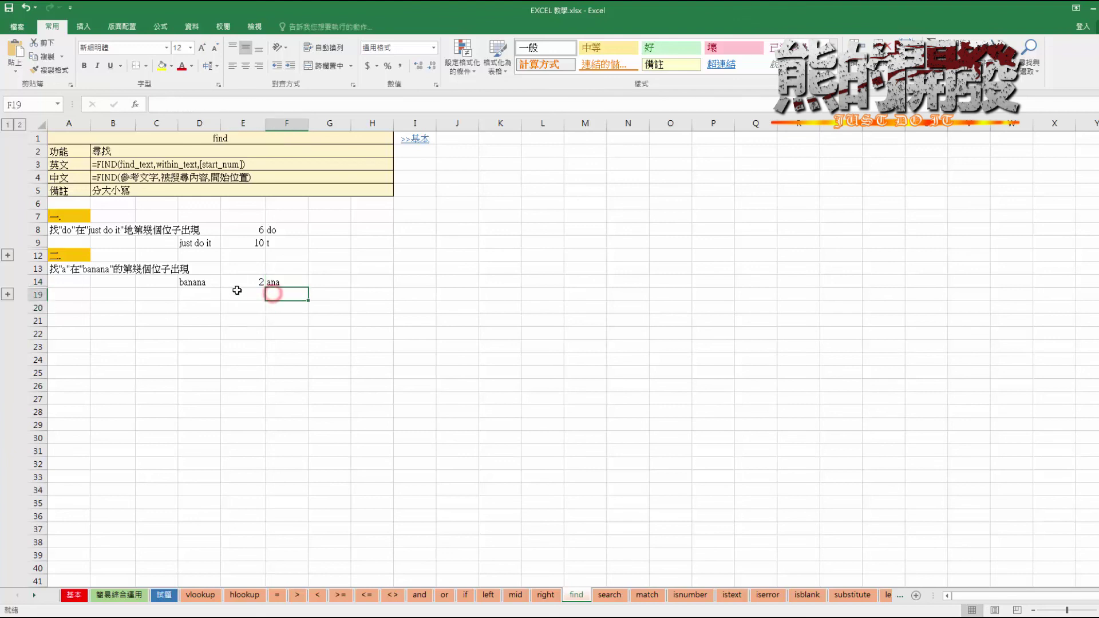
left_click(286, 282)
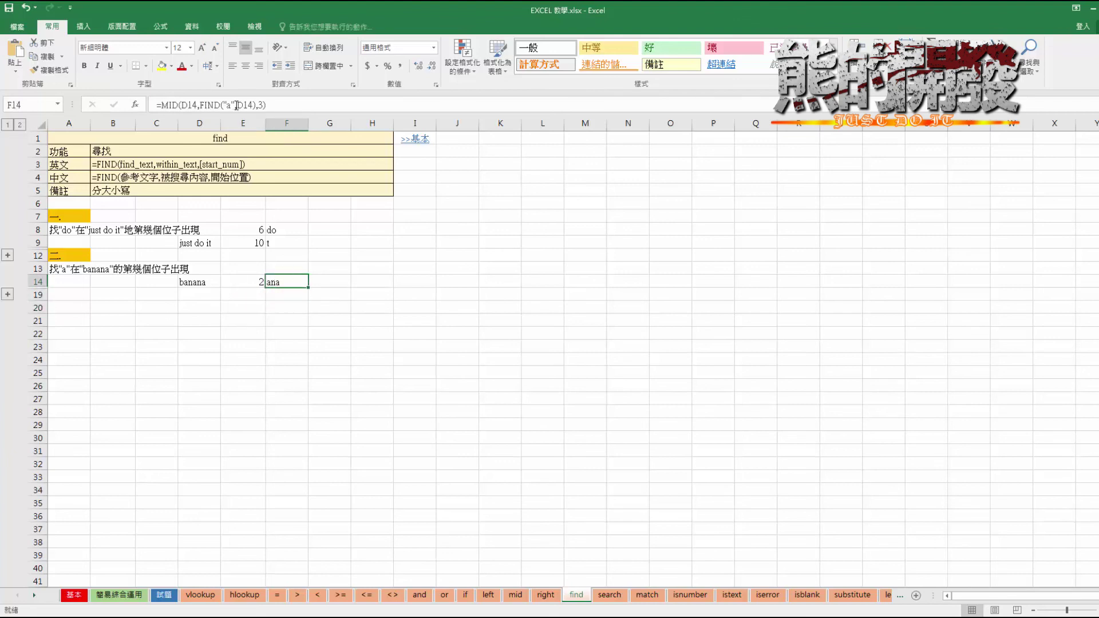
key("ctrl+Page_Down")
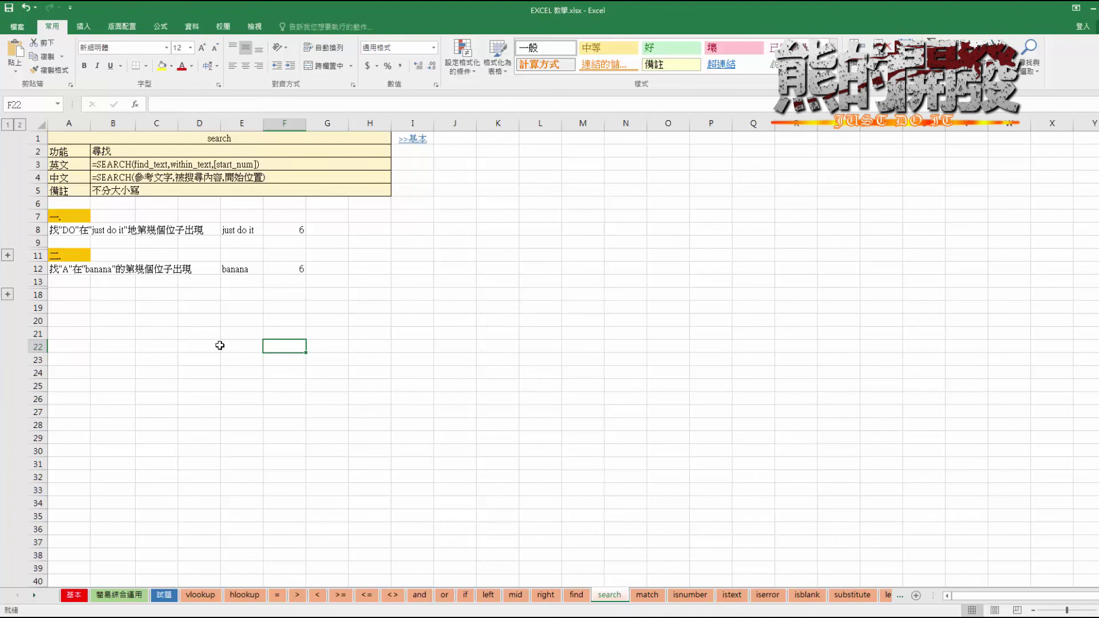
Select an empty cell on the search sheet below the "just do it" and banana examples.
left_click(232, 345)
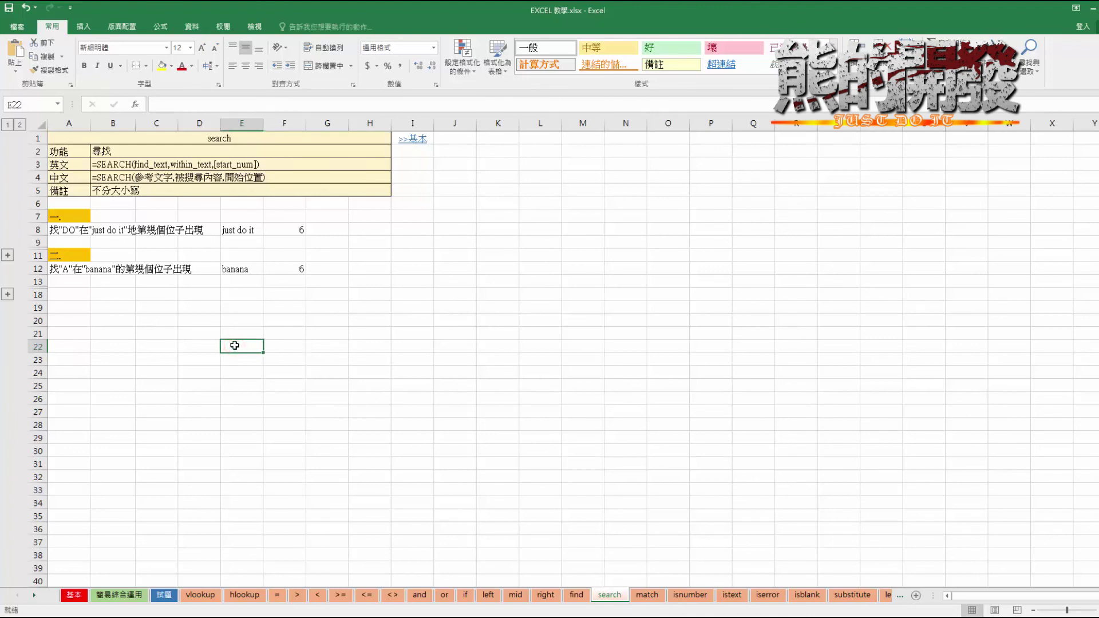